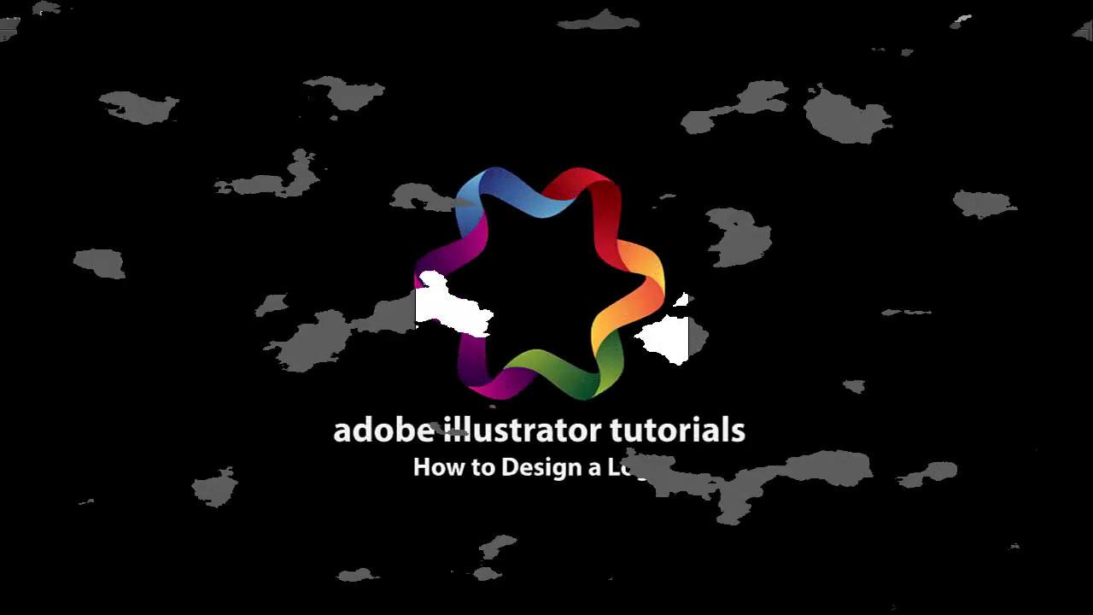
Zoom in on the artboard and set the fill colour to dark grey.
key(ctrl+plus)
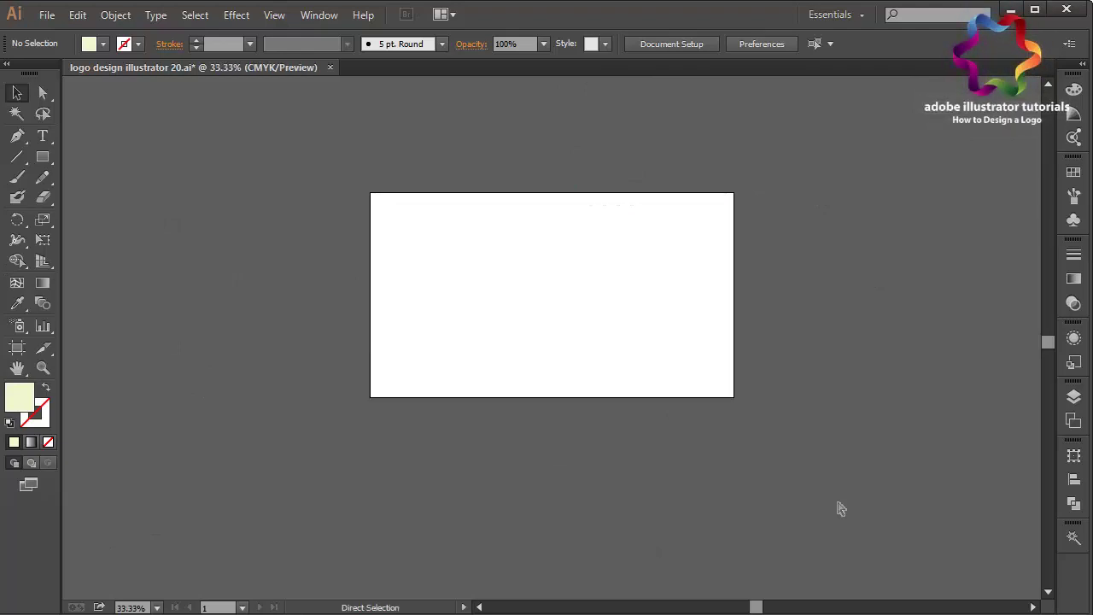
key(ctrl+plus)
key(ctrl+plus)
key(ctrl+plus)
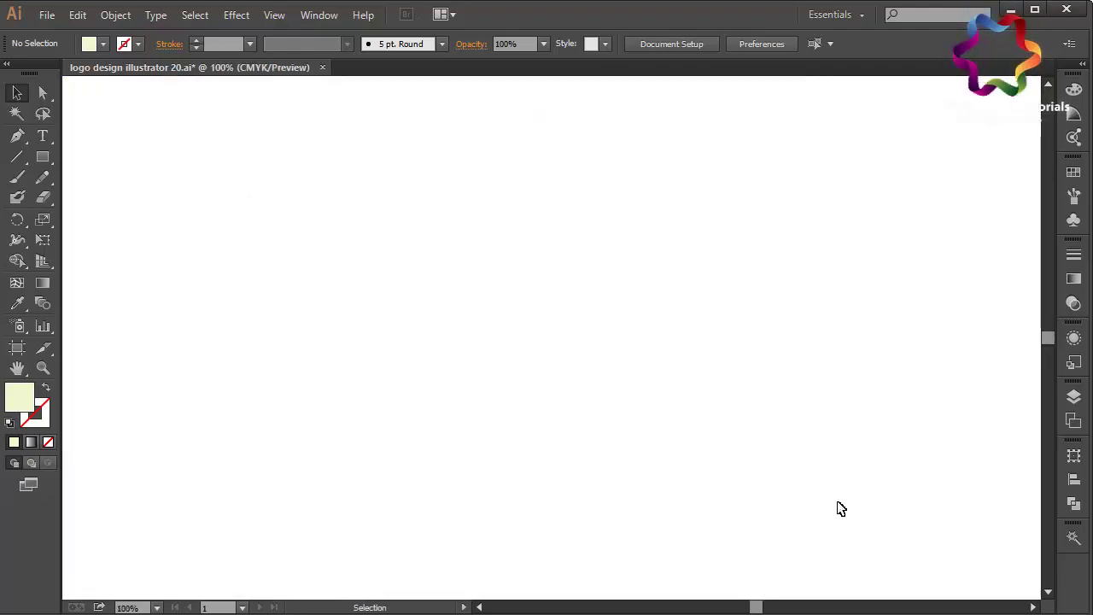
double_click(18, 398)
drag(365, 259, 309, 351)
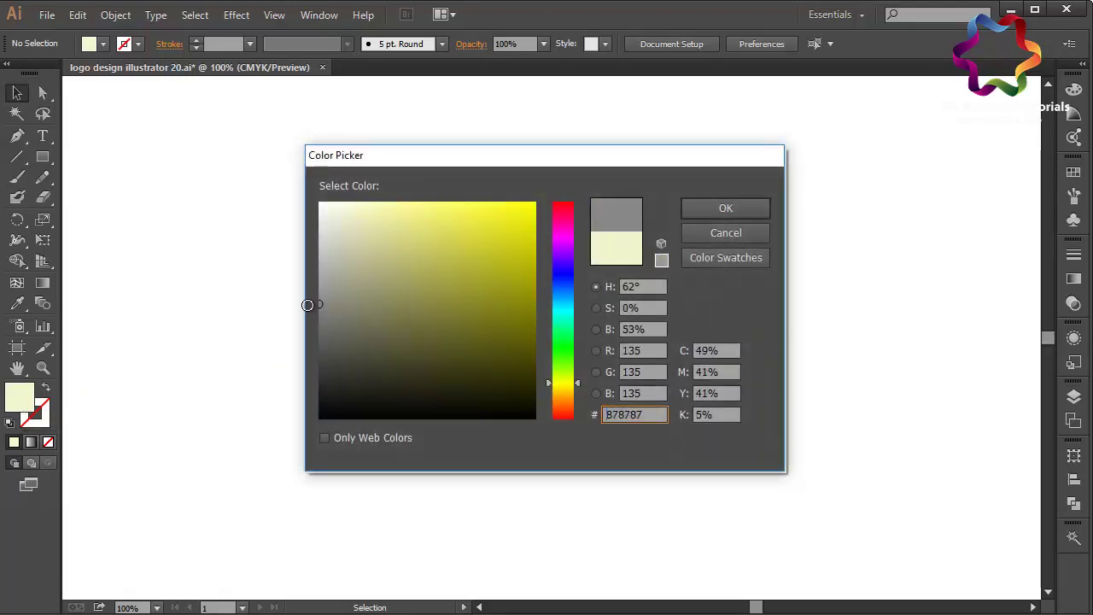
click(725, 208)
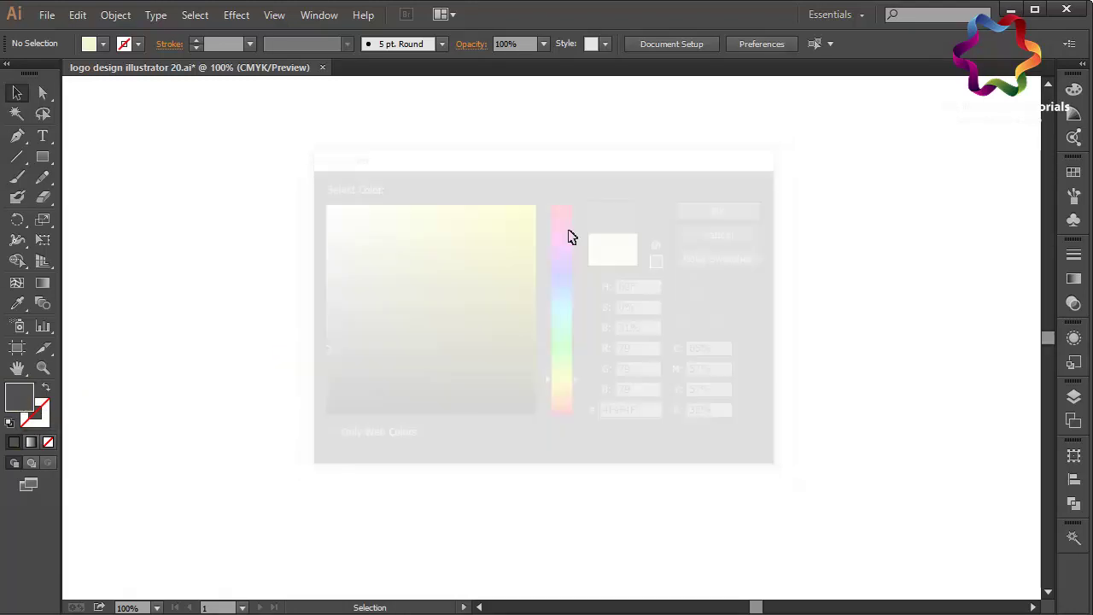
Type a lowercase 'a' near the artboard centre and select it.
click(42, 136)
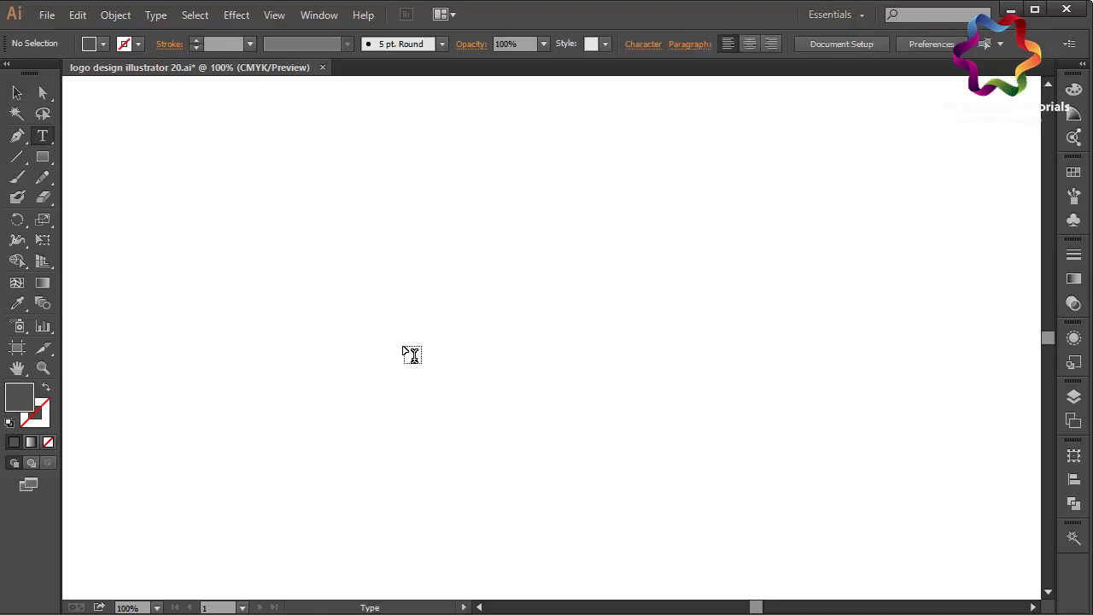
click(403, 344)
text(a)
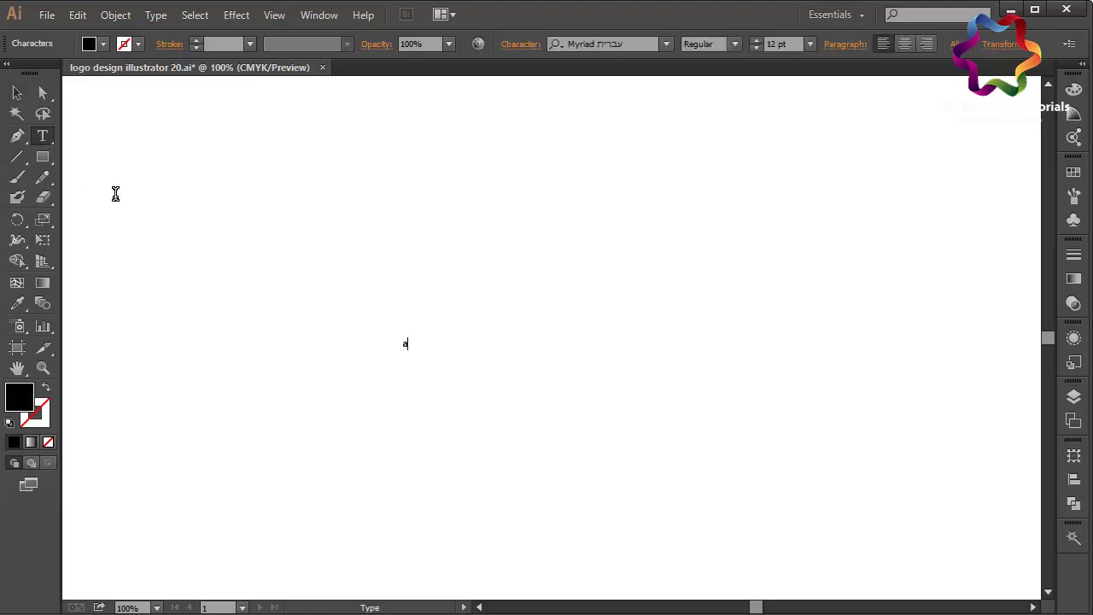
click(18, 93)
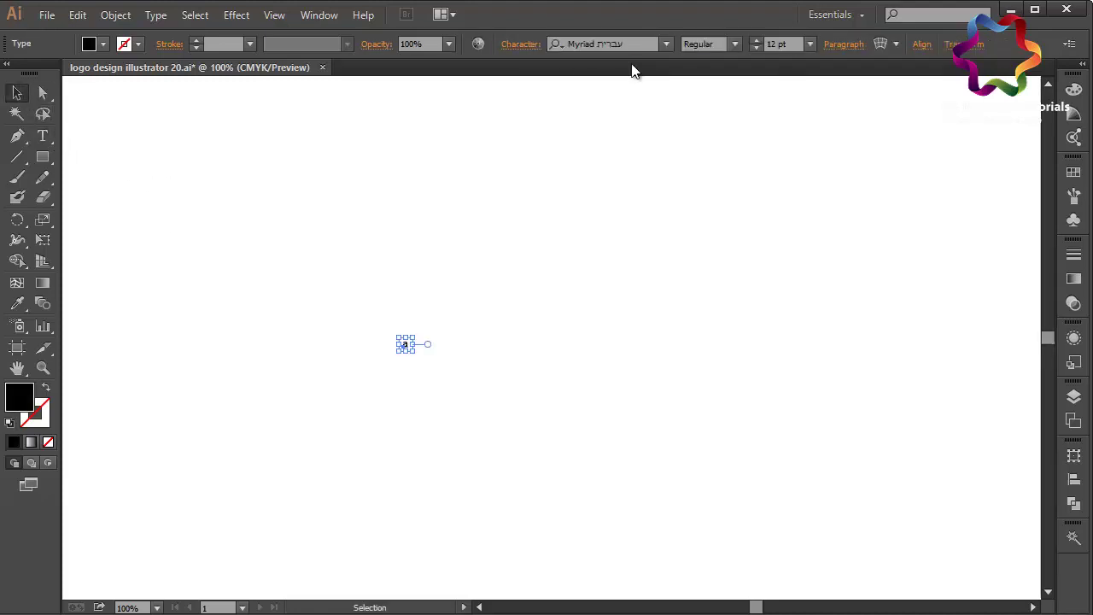
click(810, 43)
Enlarge the letter 'a' to 360, then 500, then 550 pt.
click(822, 354)
text(360)
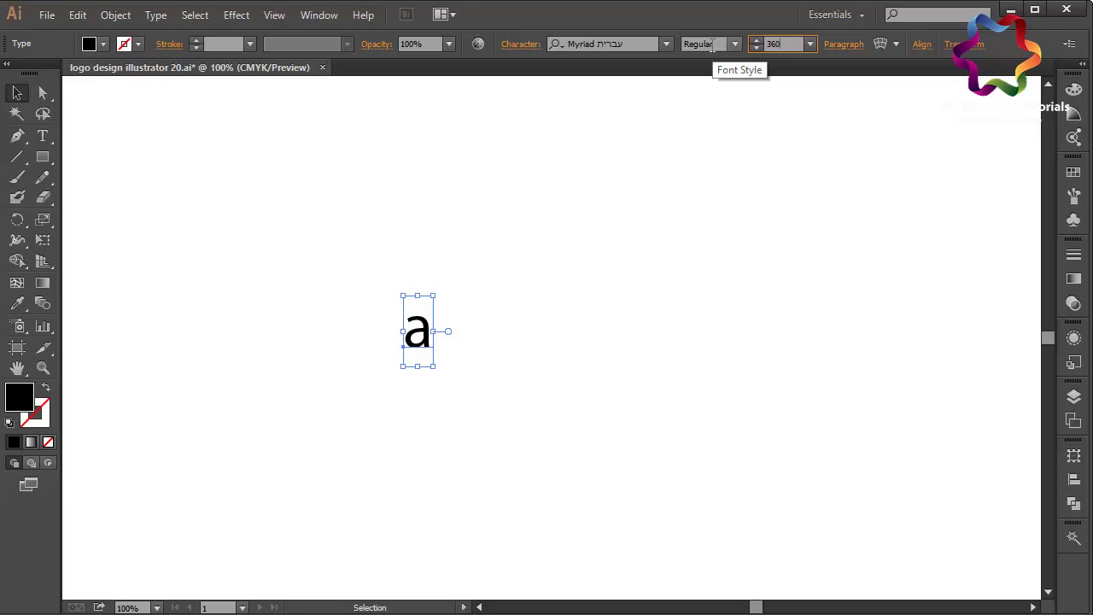
key(Return)
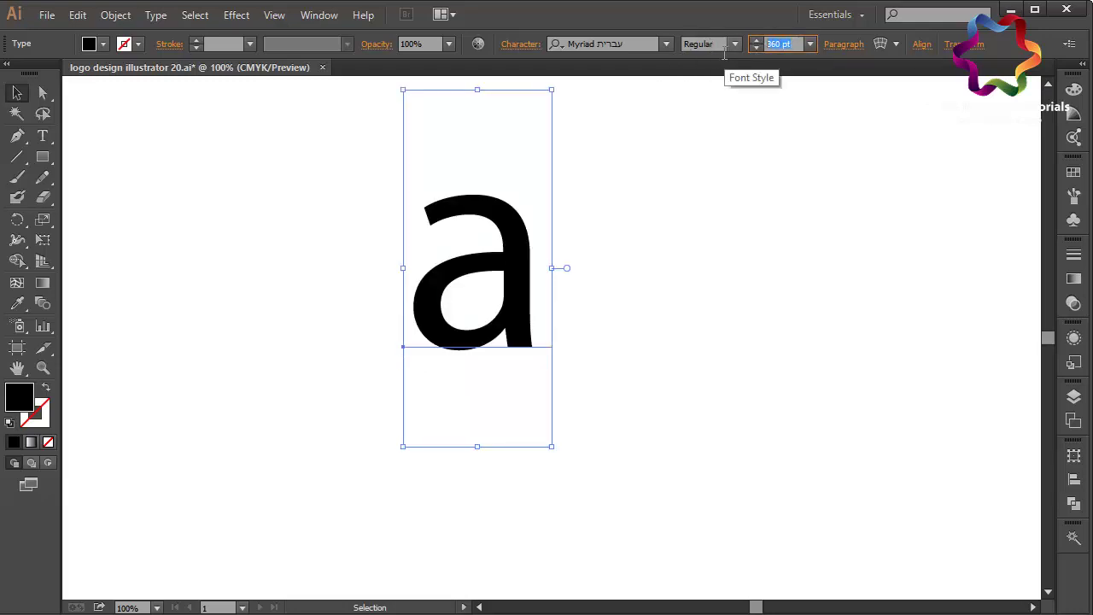
text(500)
key(Return)
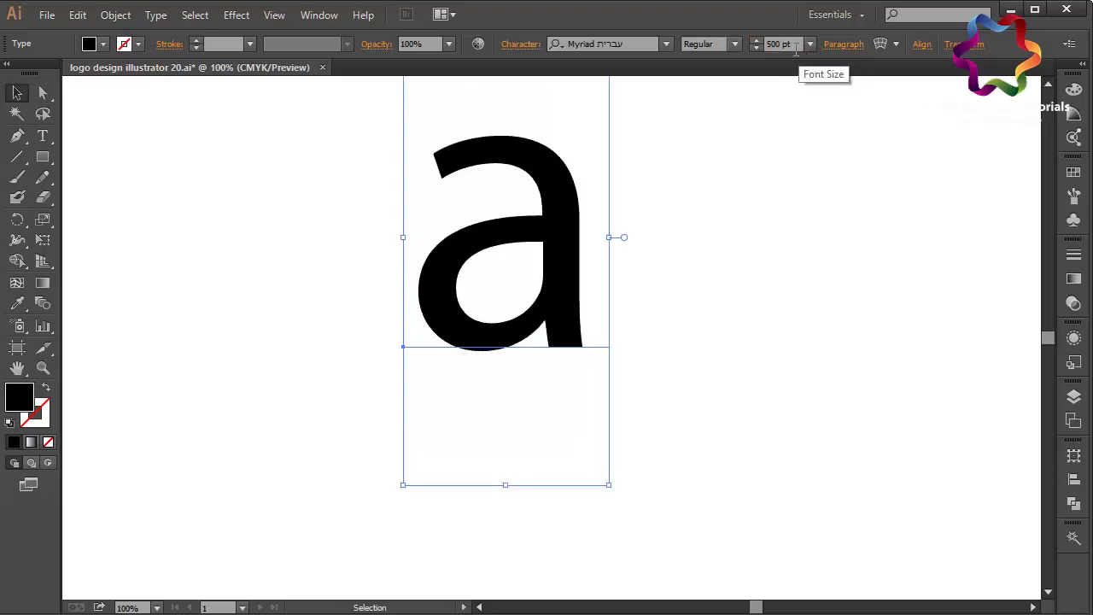
text(550)
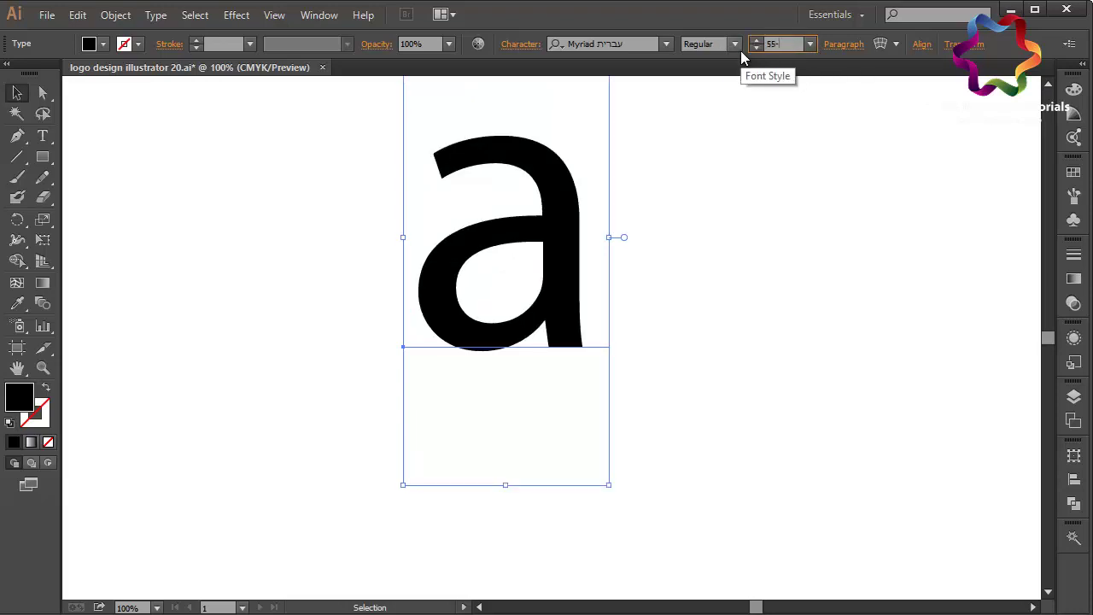
key(Return)
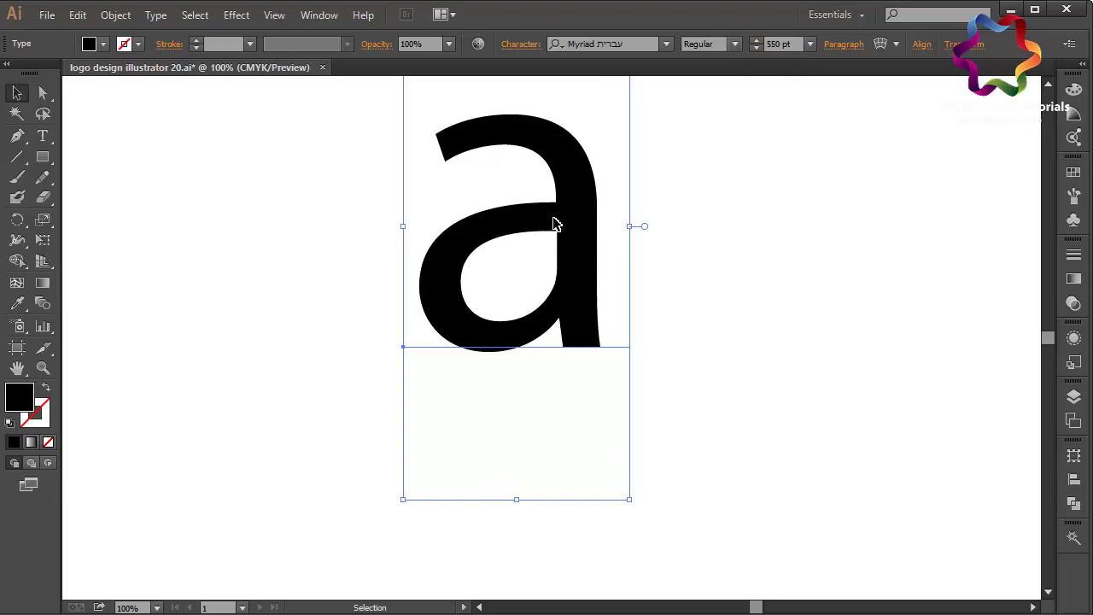
Move the big 'a' down and left, deselect it, and zoom to 150%.
drag(553, 224, 514, 313)
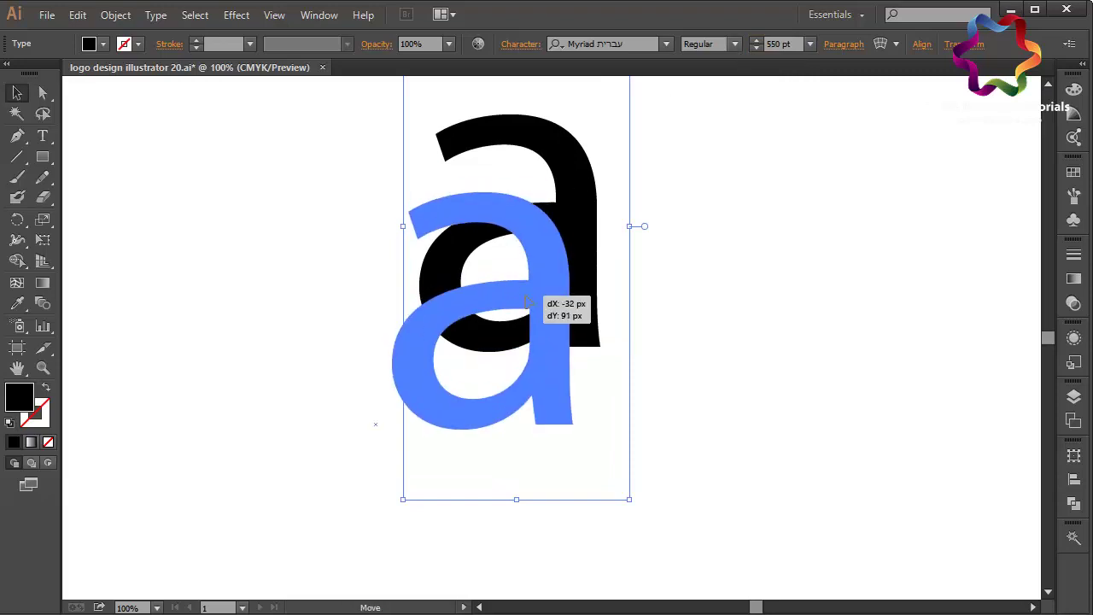
click(691, 342)
key(ctrl+plus)
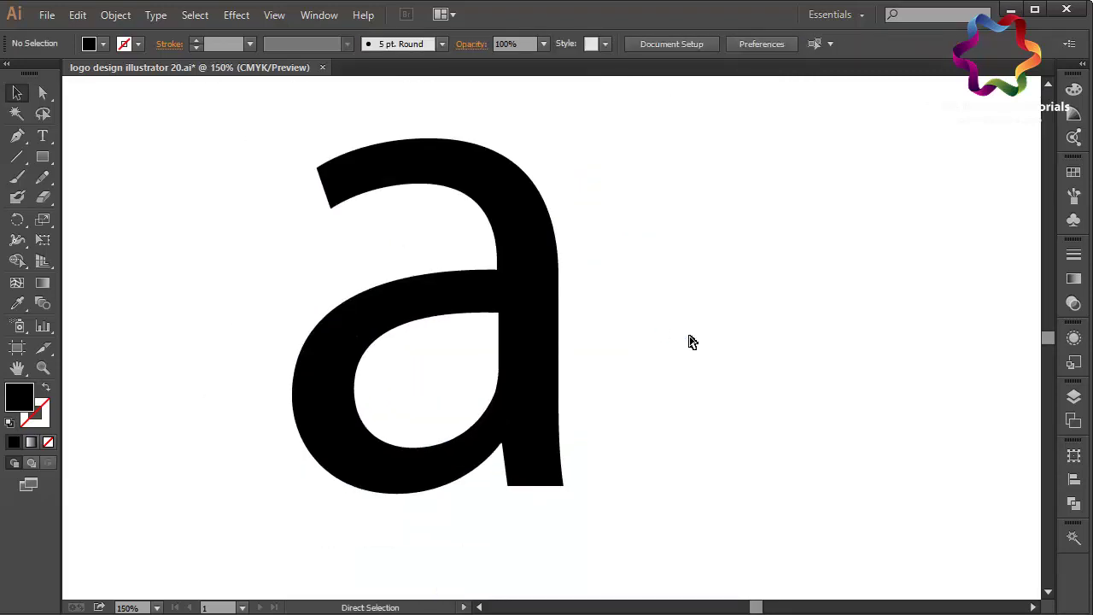
Nudge the letter slightly down-right, deselect it, and zoom to 200%.
drag(562, 344, 567, 353)
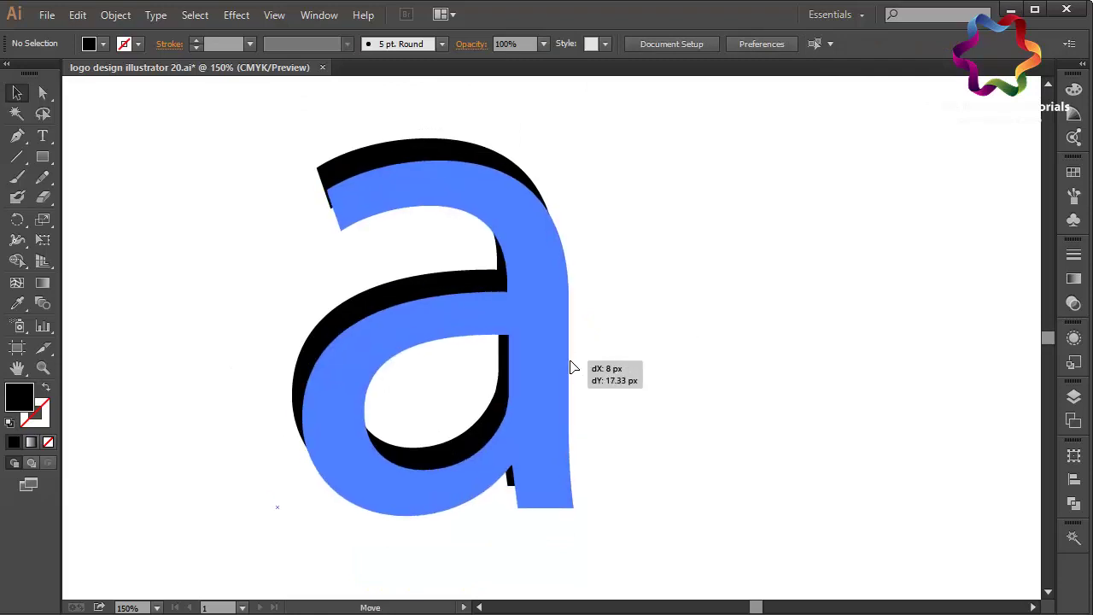
click(755, 369)
key(ctrl+plus)
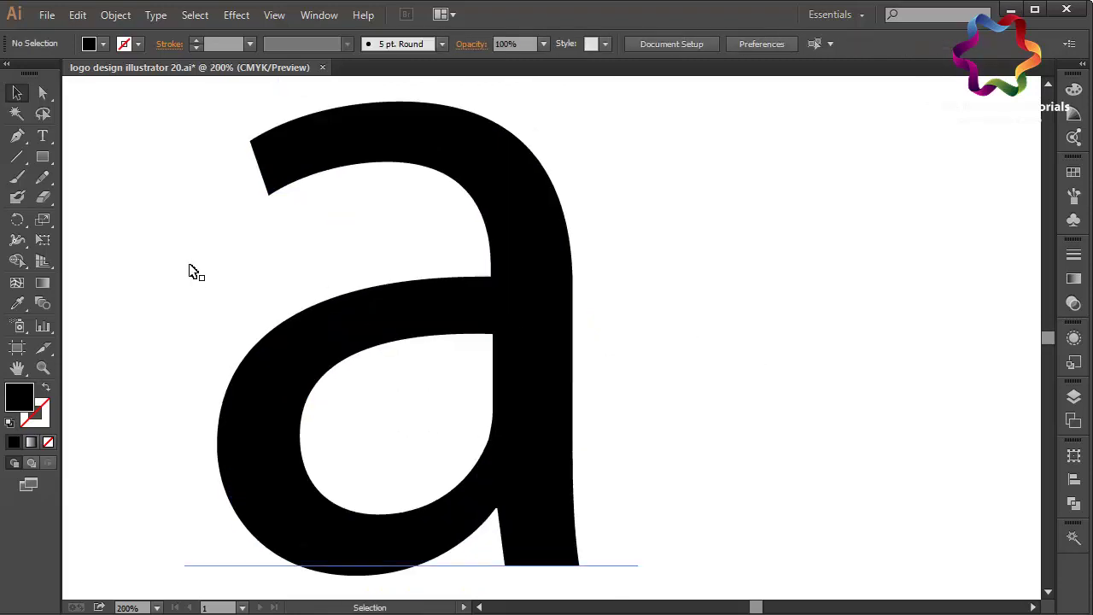
Set the fill colour to light pink FFB3C9.
double_click(21, 396)
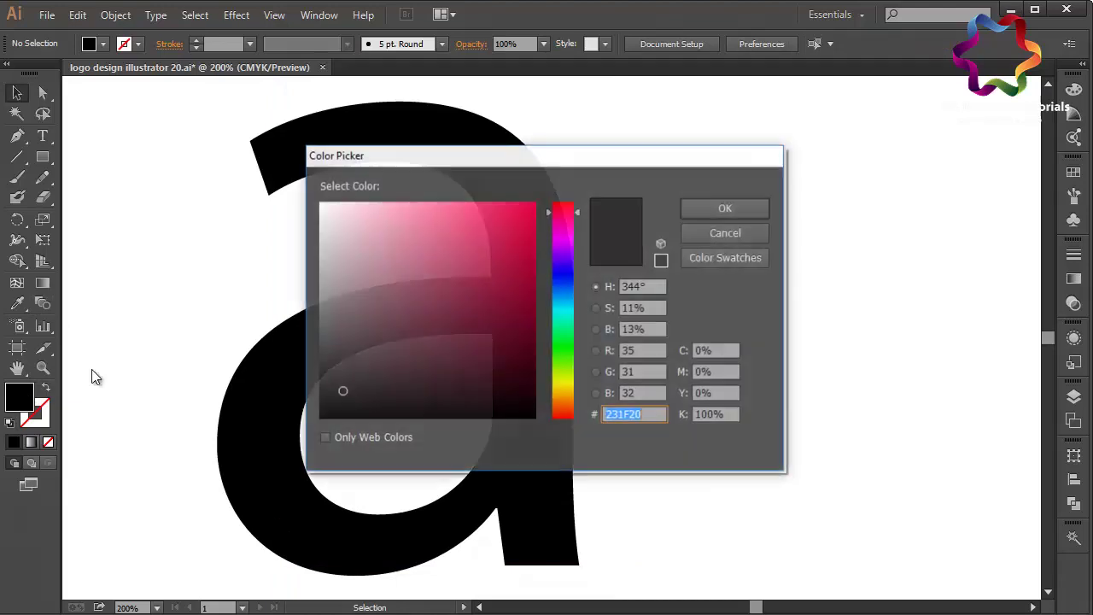
drag(384, 264, 386, 188)
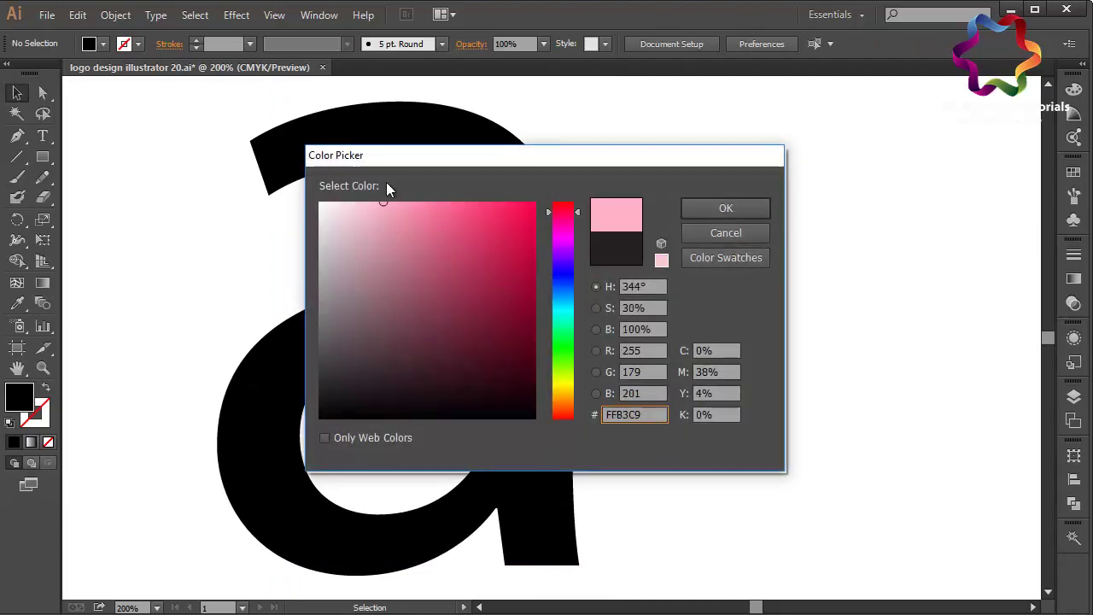
click(725, 208)
click(41, 160)
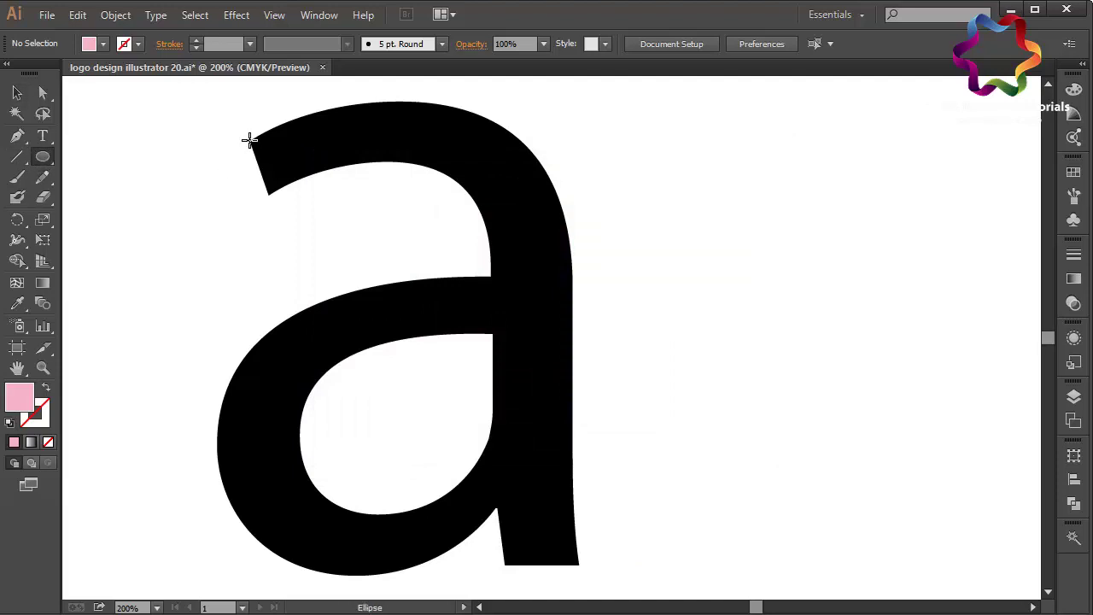
Draw nine pink circles of varying sizes along the a's top arc to its right shoulder.
drag(250, 139, 264, 146)
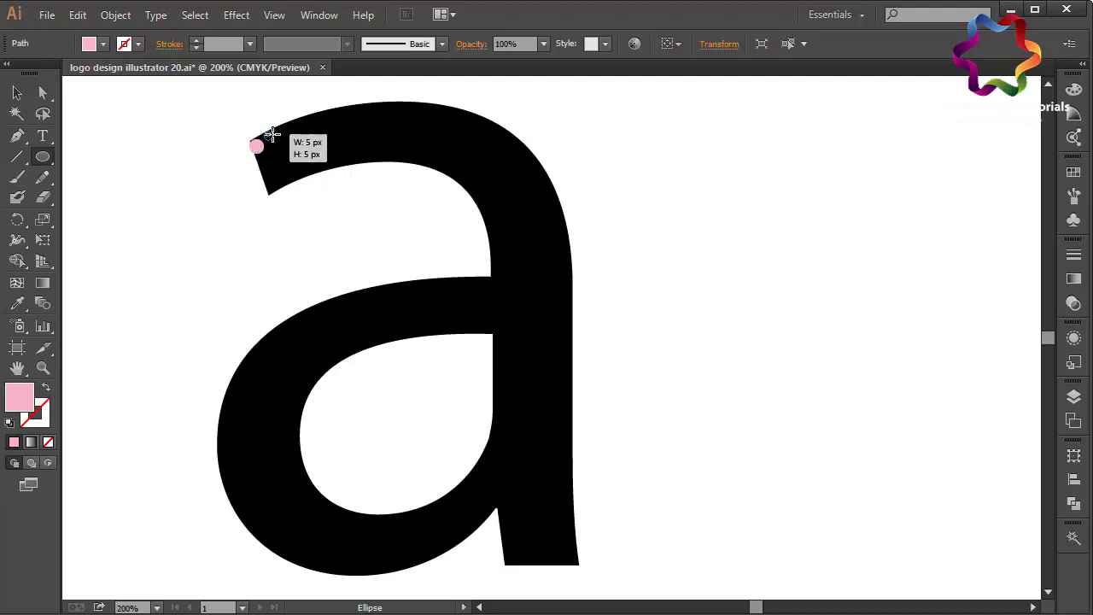
mouse_move(277, 149)
mouse_down()
mouse_move(290, 162)
mouse_move(268, 179)
mouse_move(284, 179)
mouse_up()
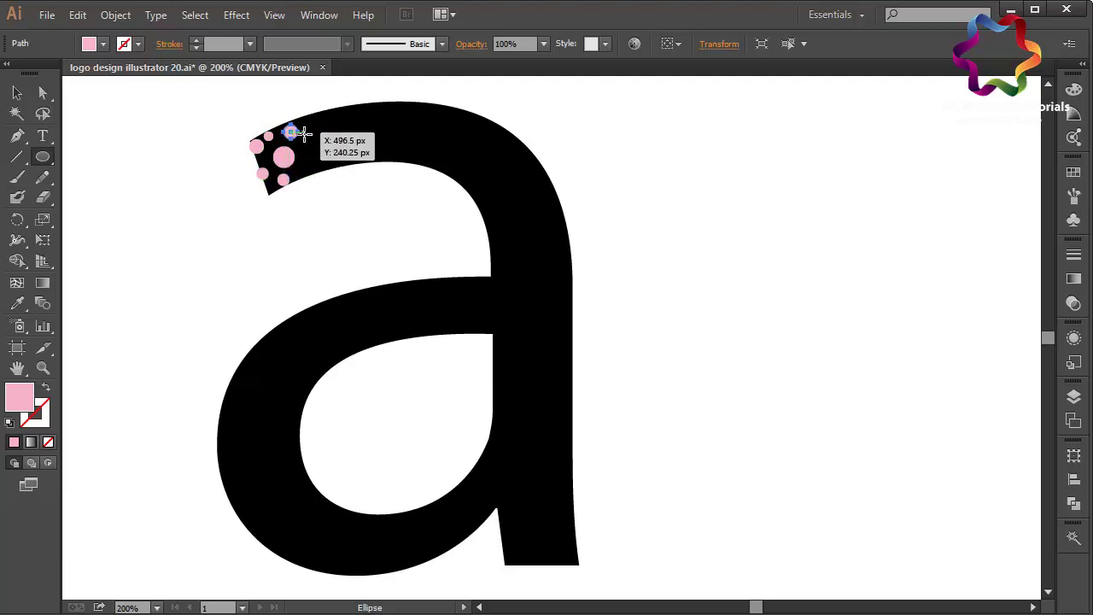
drag(320, 161, 345, 158)
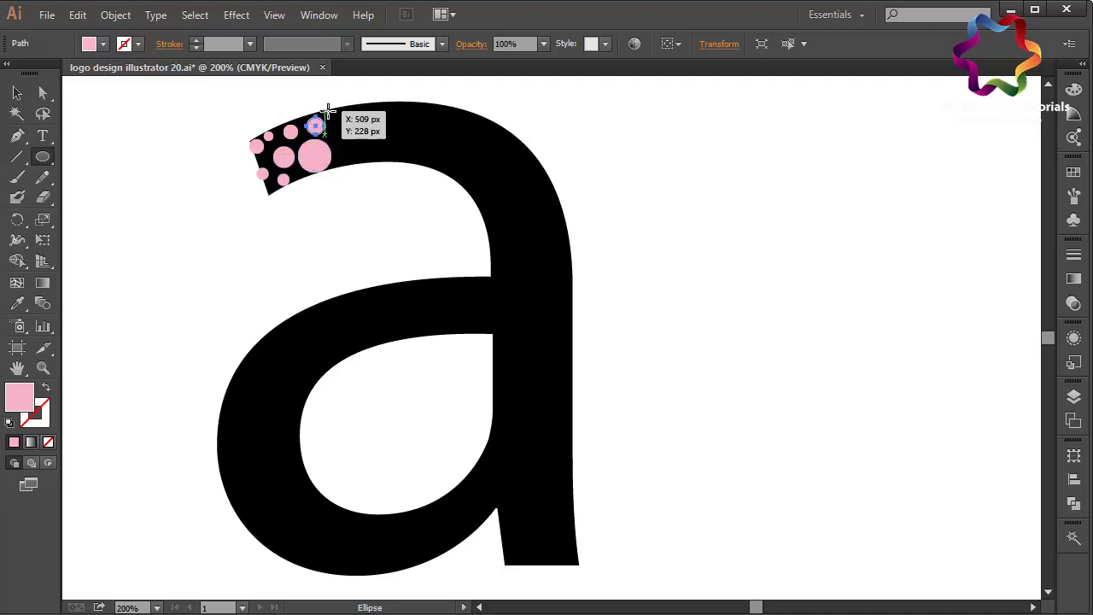
drag(346, 122, 362, 128)
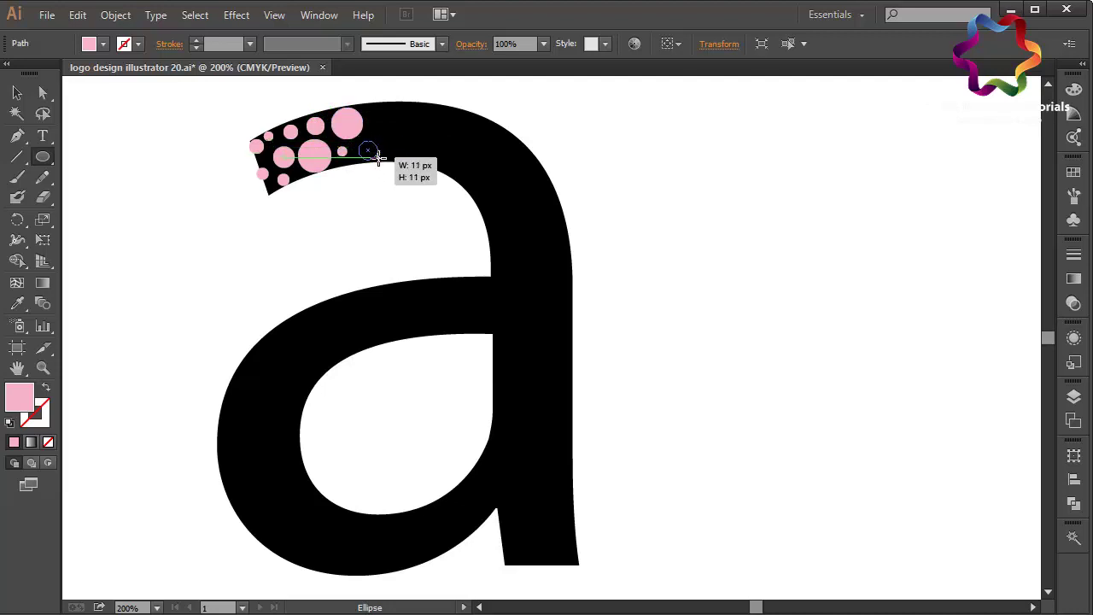
drag(383, 116, 397, 116)
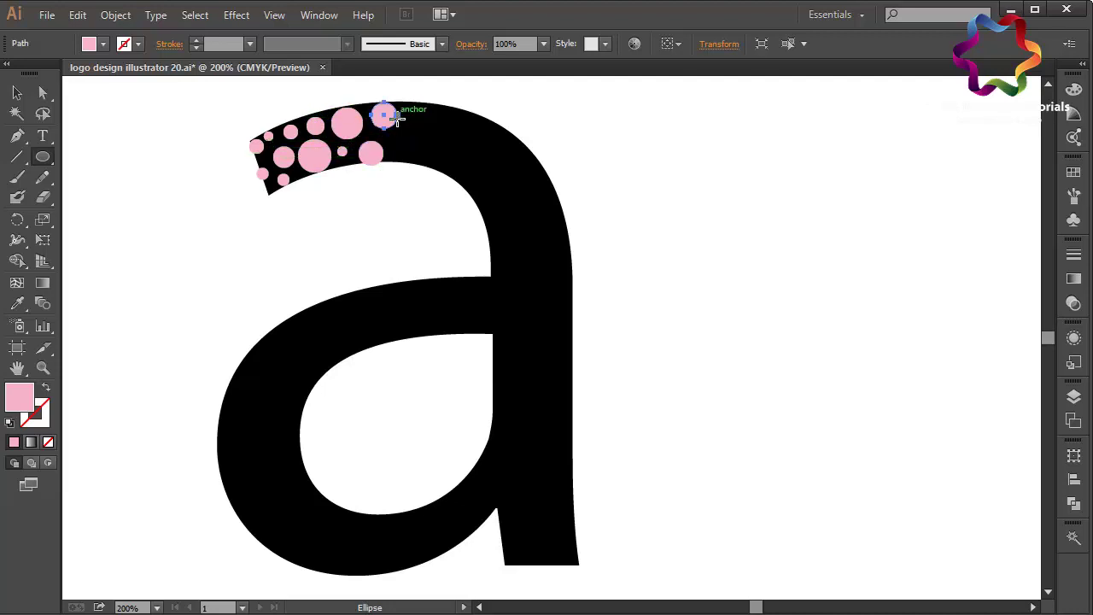
mouse_move(416, 155)
mouse_down()
mouse_move(434, 156)
mouse_move(419, 153)
mouse_up()
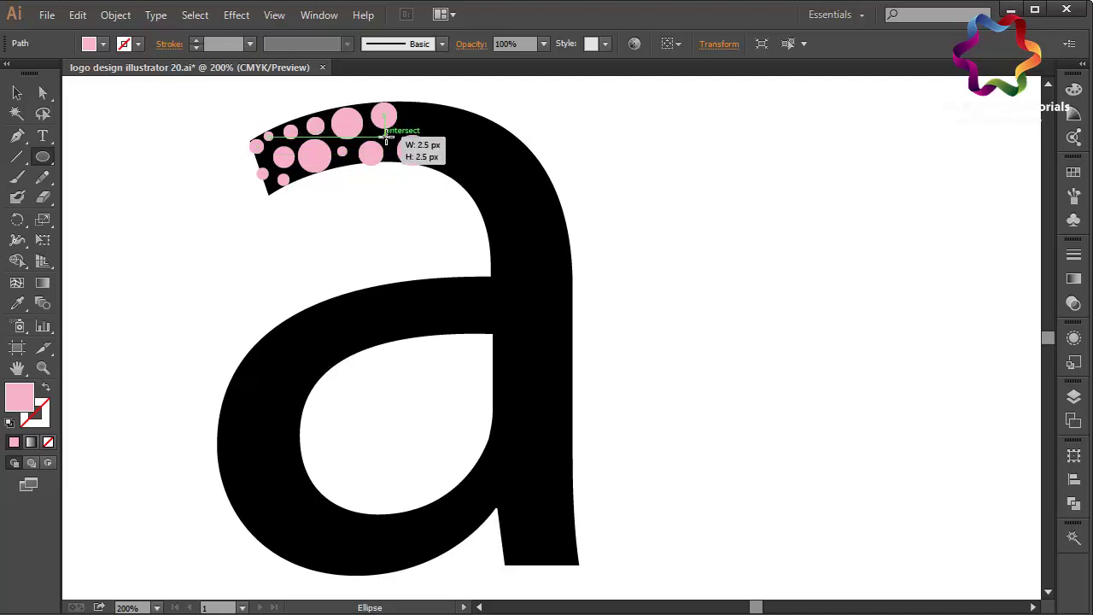
mouse_move(403, 100)
mouse_down()
mouse_move(452, 143)
mouse_move(449, 118)
mouse_move(501, 175)
mouse_up()
mouse_move(455, 113)
mouse_down()
mouse_move(465, 125)
mouse_move(447, 169)
mouse_up()
mouse_move(456, 176)
mouse_down()
mouse_move(493, 202)
mouse_move(503, 184)
mouse_move(547, 190)
mouse_move(504, 198)
mouse_move(522, 212)
mouse_move(493, 224)
mouse_move(532, 269)
mouse_up()
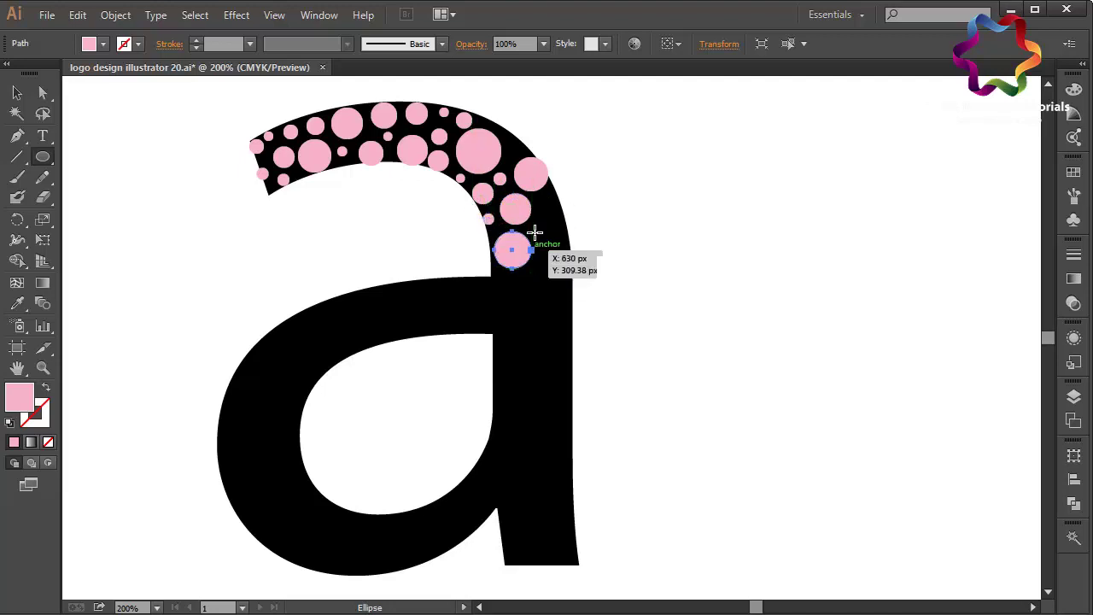
Draw seven small and medium pink circles down the right stem to its foot.
mouse_move(542, 200)
mouse_down()
mouse_move(553, 211)
mouse_move(541, 232)
mouse_move(566, 255)
mouse_move(583, 323)
mouse_up()
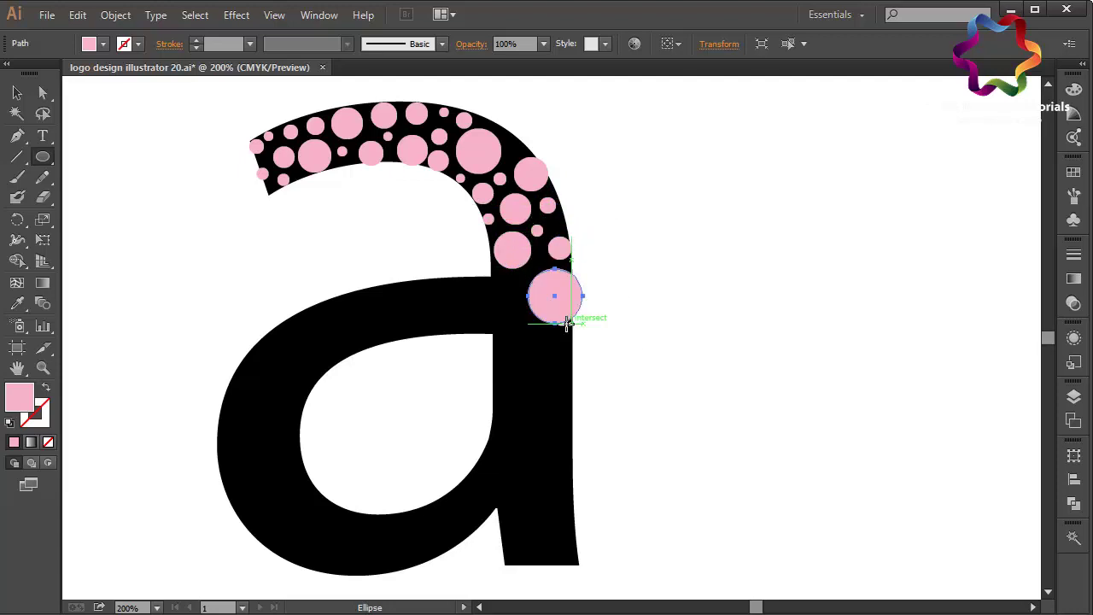
mouse_move(480, 275)
mouse_down()
mouse_move(515, 310)
mouse_move(522, 356)
mouse_move(570, 367)
mouse_move(519, 364)
mouse_move(506, 389)
mouse_move(546, 447)
mouse_up()
mouse_move(551, 386)
mouse_down()
mouse_move(563, 398)
mouse_move(524, 395)
mouse_move(498, 413)
mouse_move(513, 497)
mouse_move(542, 477)
mouse_move(517, 536)
mouse_move(560, 564)
mouse_move(517, 563)
mouse_up()
drag(527, 516, 547, 533)
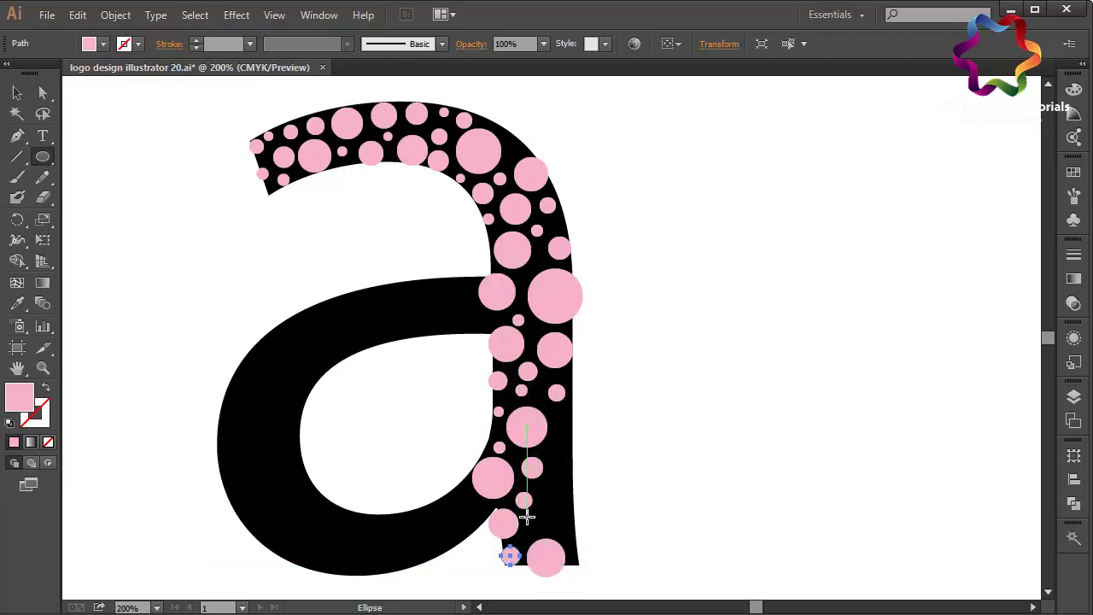
mouse_move(540, 488)
mouse_down()
mouse_move(574, 523)
mouse_move(574, 539)
mouse_up()
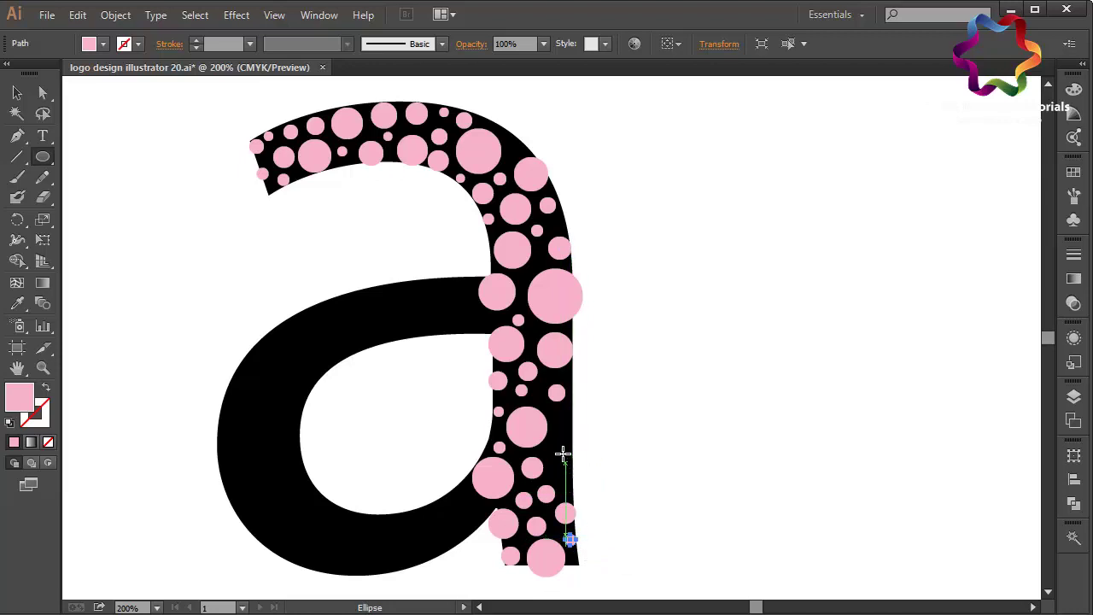
mouse_move(555, 412)
mouse_down()
mouse_move(575, 433)
mouse_move(557, 461)
mouse_move(571, 450)
mouse_move(586, 492)
mouse_up()
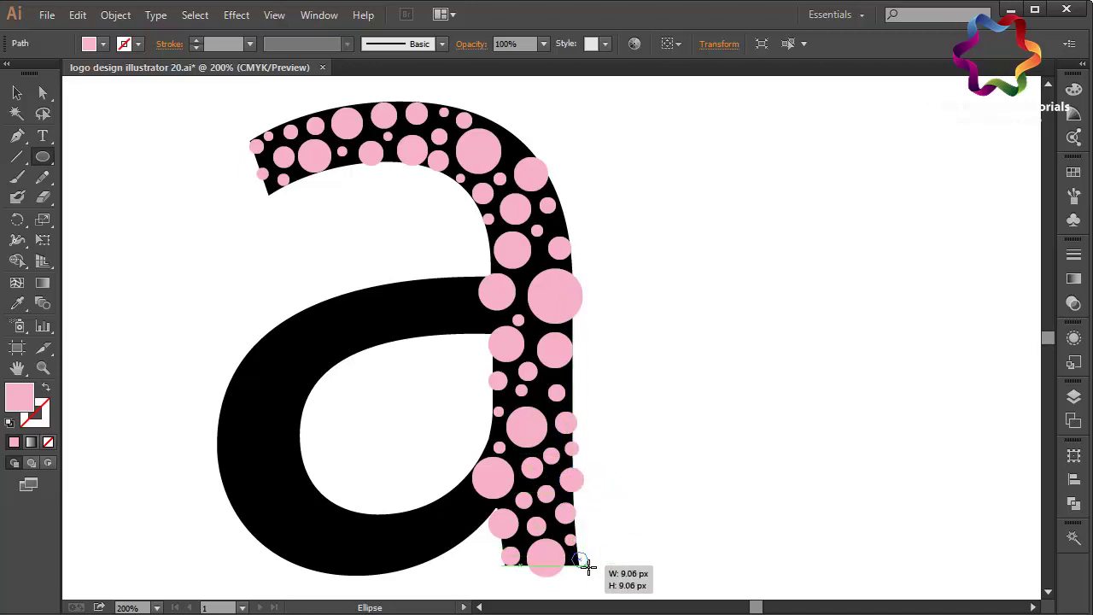
drag(585, 566, 593, 571)
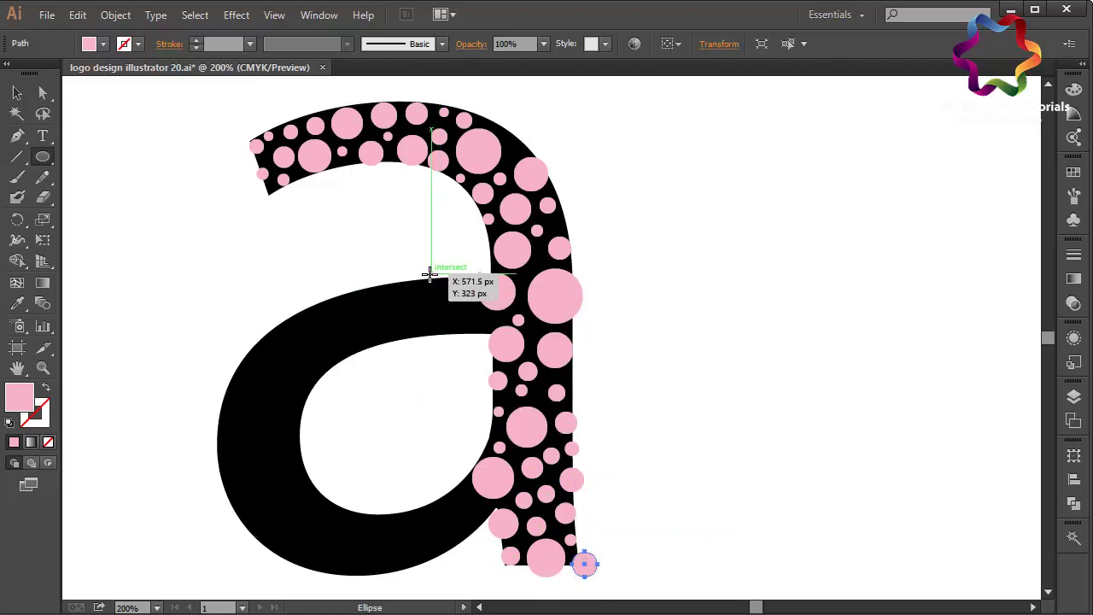
Draw seven pink circles along the crossbar and the bowl's upper left curve.
mouse_move(427, 274)
mouse_down()
mouse_move(468, 295)
mouse_move(468, 340)
mouse_move(486, 329)
mouse_up()
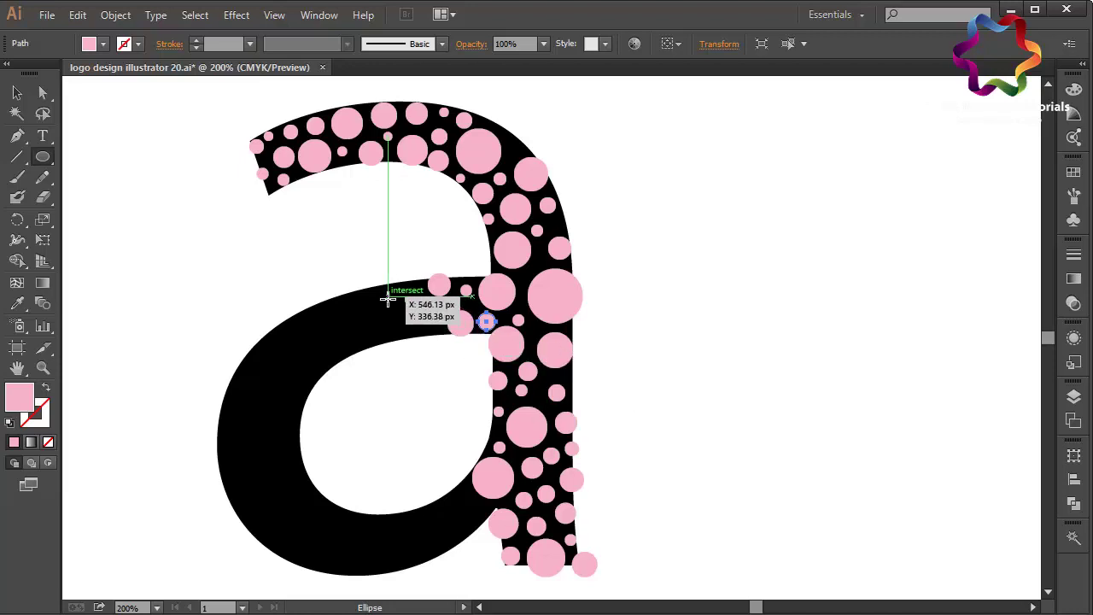
drag(347, 292, 400, 333)
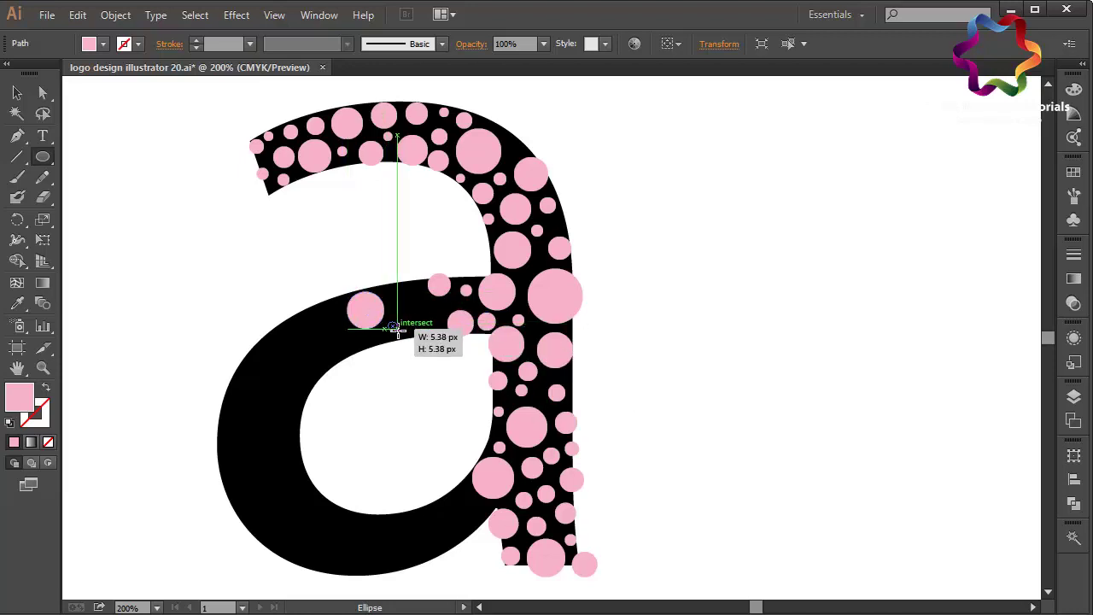
mouse_move(333, 338)
mouse_down()
mouse_move(357, 362)
mouse_move(373, 347)
mouse_up()
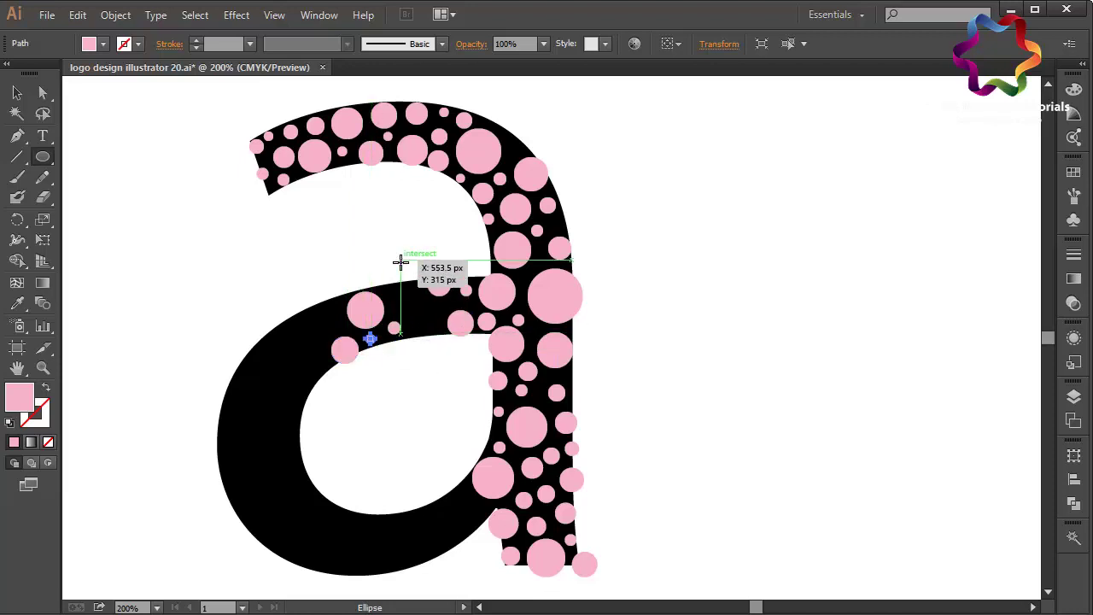
mouse_move(384, 285)
mouse_down()
mouse_move(409, 298)
mouse_move(427, 333)
mouse_move(436, 310)
mouse_up()
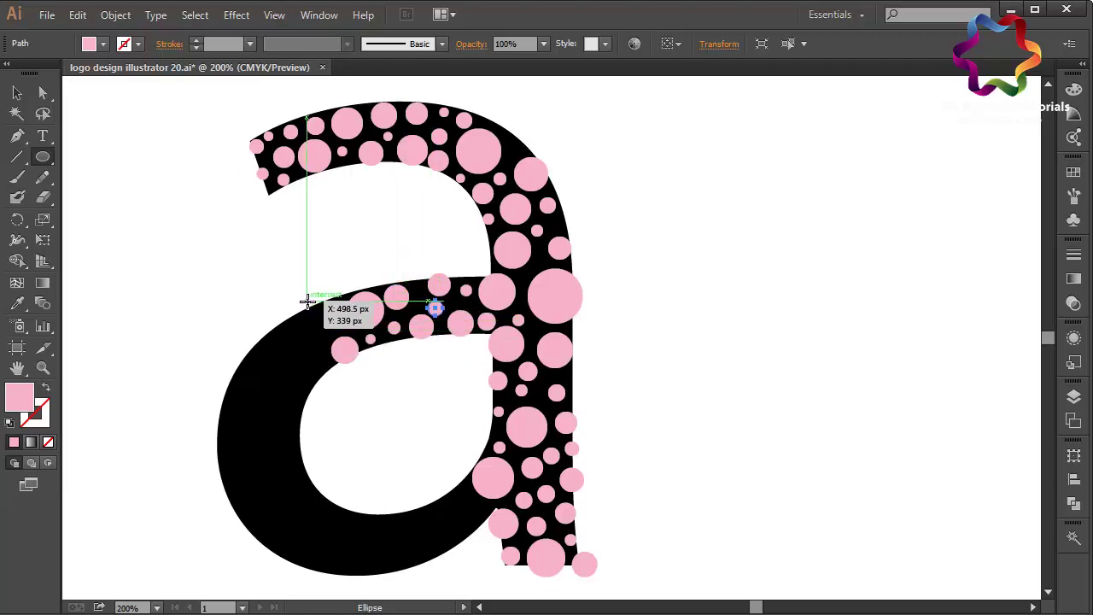
mouse_move(319, 314)
mouse_down()
mouse_move(355, 321)
mouse_move(343, 322)
mouse_up()
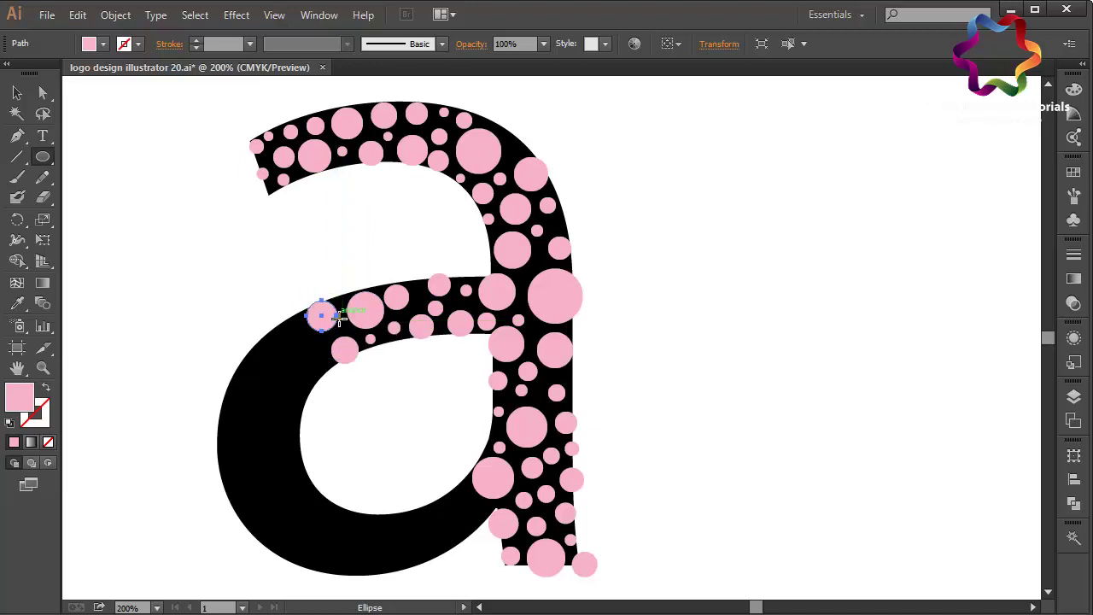
drag(272, 346, 322, 395)
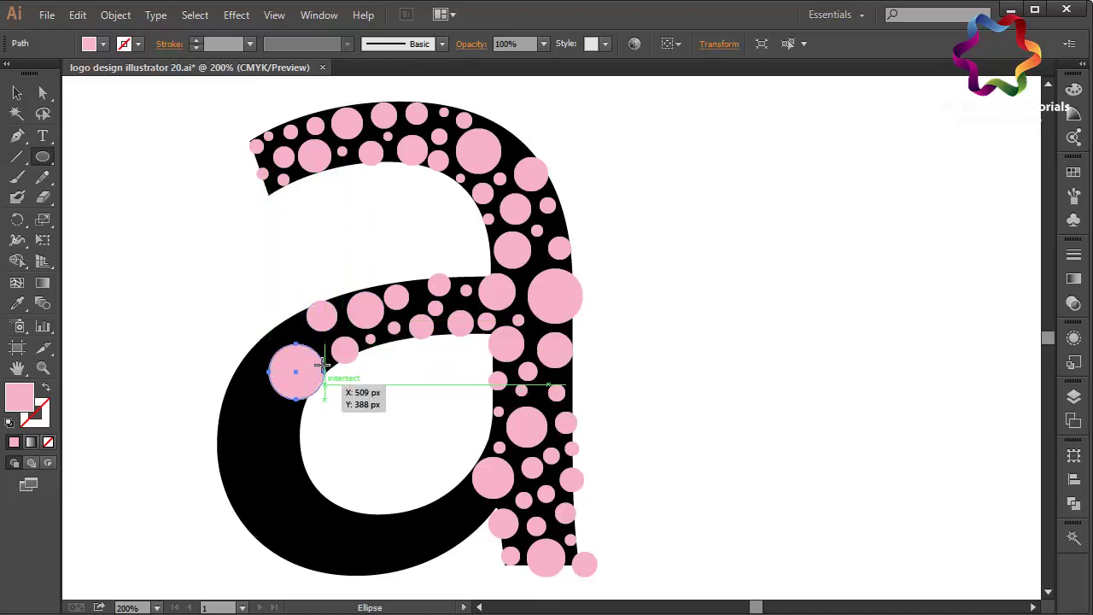
mouse_move(299, 338)
mouse_down()
mouse_move(284, 323)
mouse_move(254, 342)
mouse_move(262, 390)
mouse_move(298, 430)
mouse_up()
Draw nine pink circles down the bowl's left side and along its bottom curve.
mouse_move(265, 397)
mouse_down()
mouse_move(246, 396)
mouse_move(214, 434)
mouse_move(273, 510)
mouse_up()
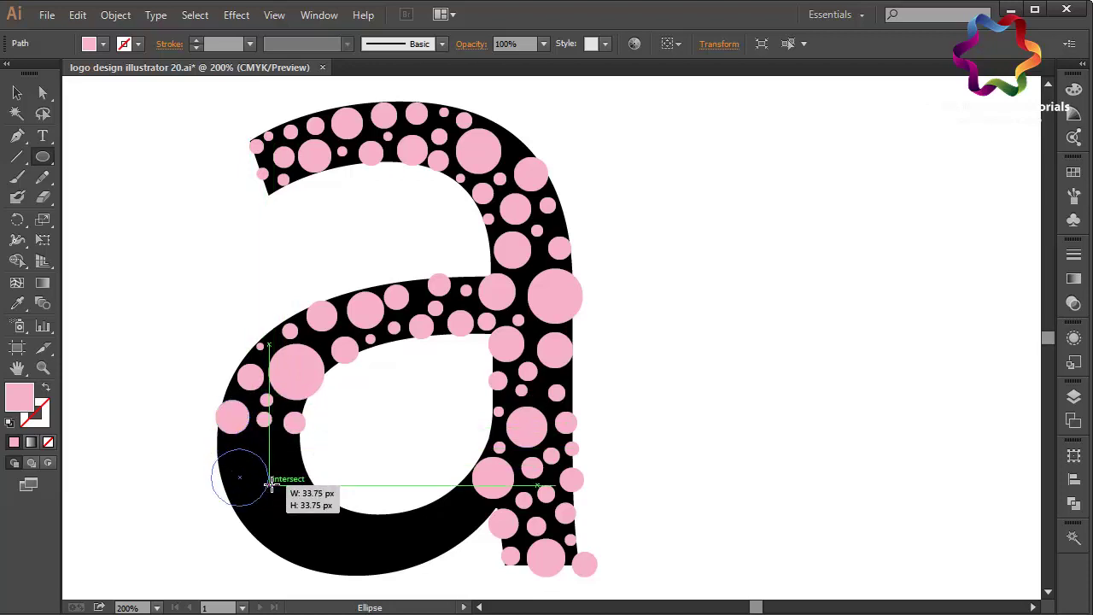
drag(264, 439, 306, 483)
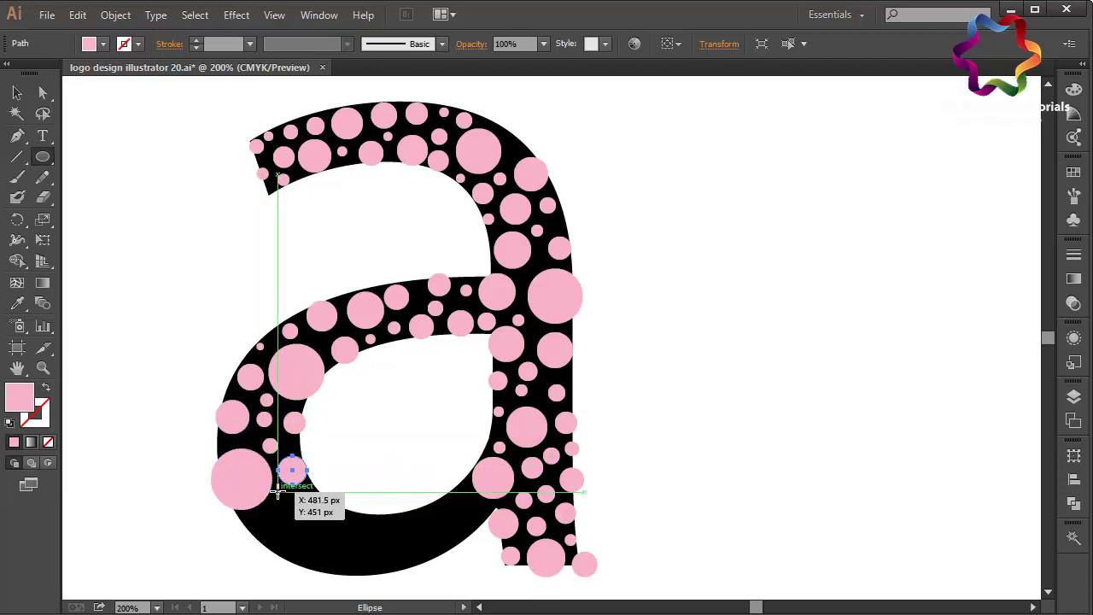
mouse_move(278, 492)
mouse_down()
mouse_move(294, 509)
mouse_move(317, 509)
mouse_up()
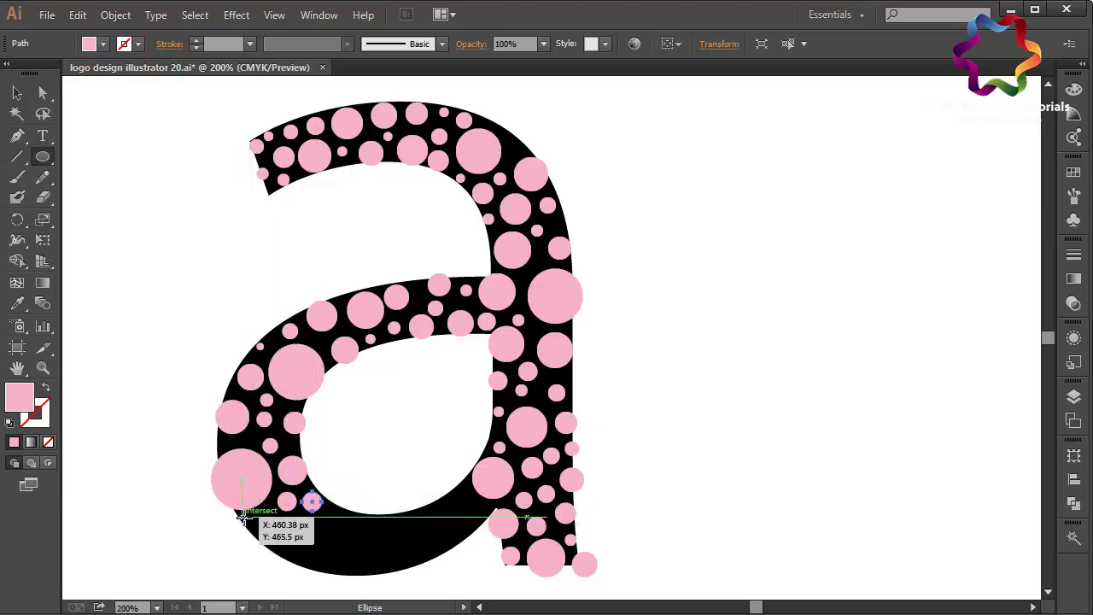
drag(242, 518, 316, 564)
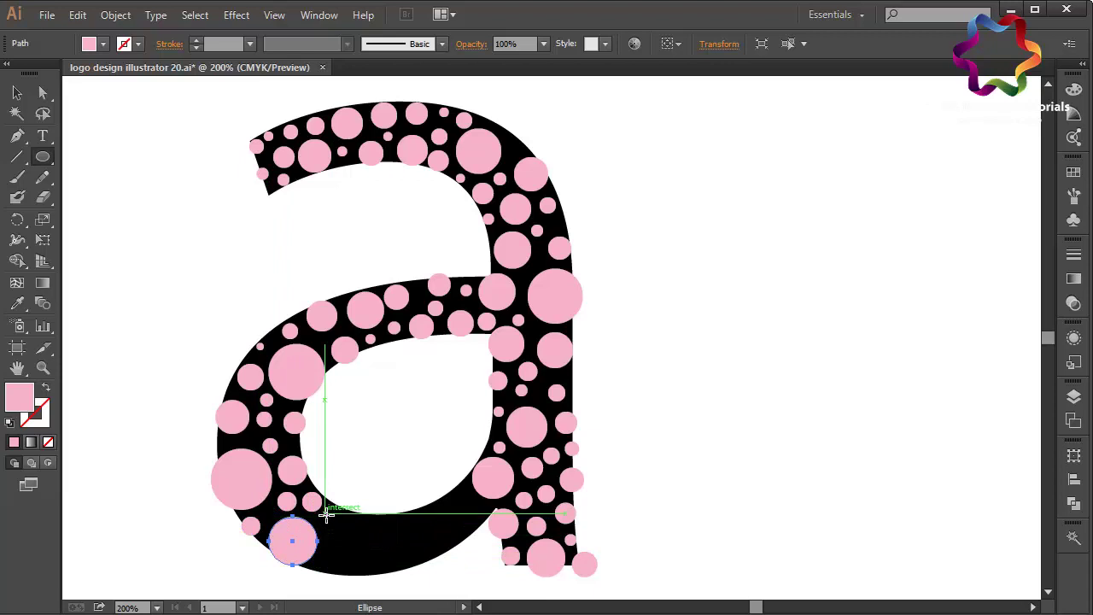
drag(325, 513, 370, 535)
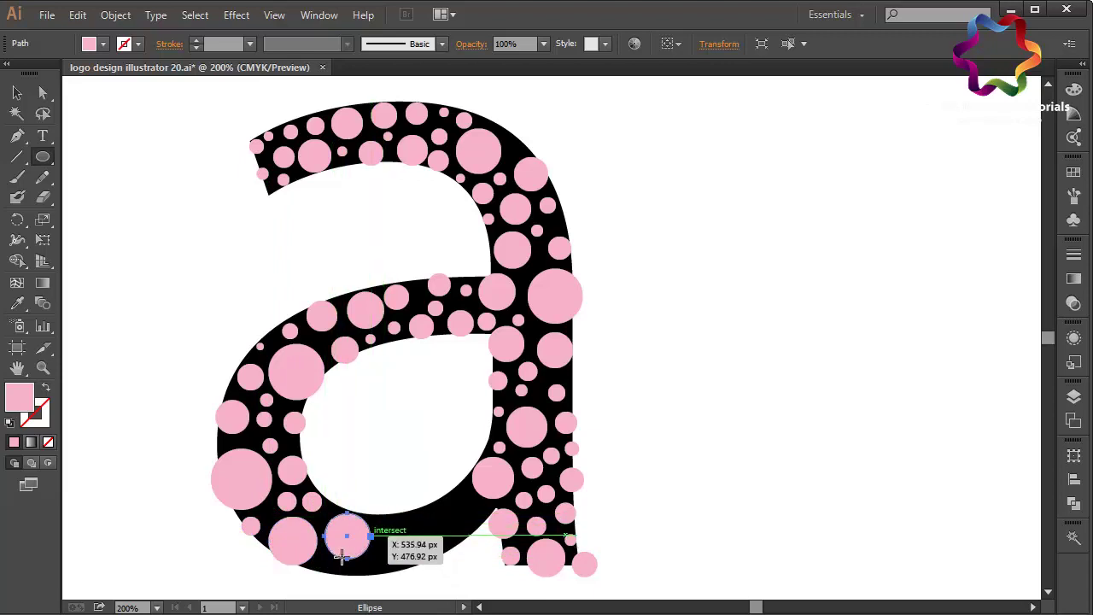
drag(315, 564, 328, 572)
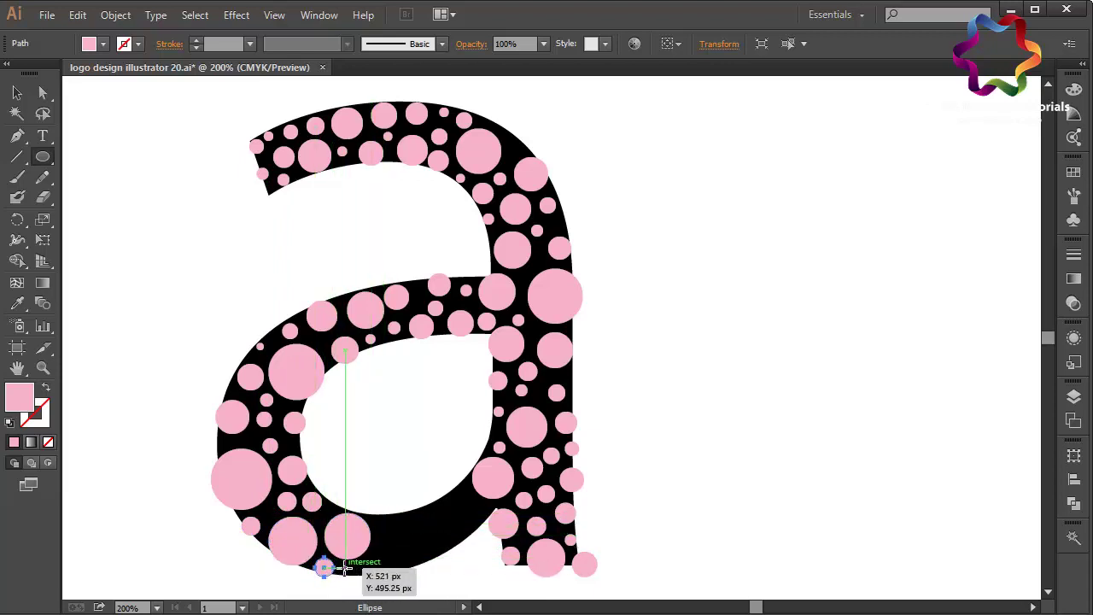
mouse_move(386, 516)
mouse_down()
mouse_move(378, 524)
mouse_move(444, 535)
mouse_move(459, 558)
mouse_up()
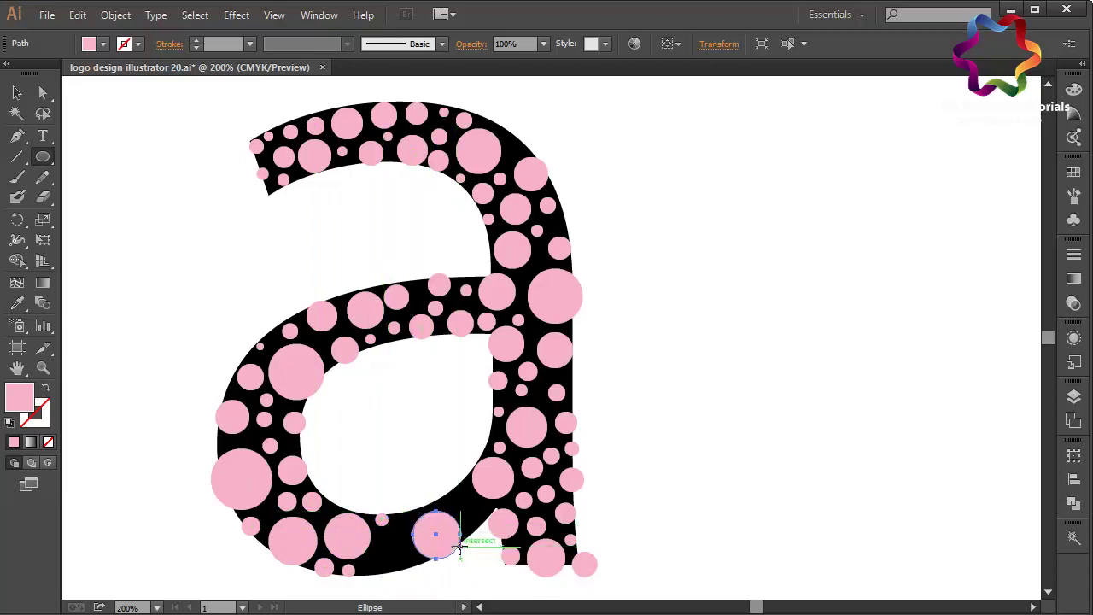
mouse_move(444, 497)
mouse_down()
mouse_move(474, 509)
mouse_move(479, 537)
mouse_up()
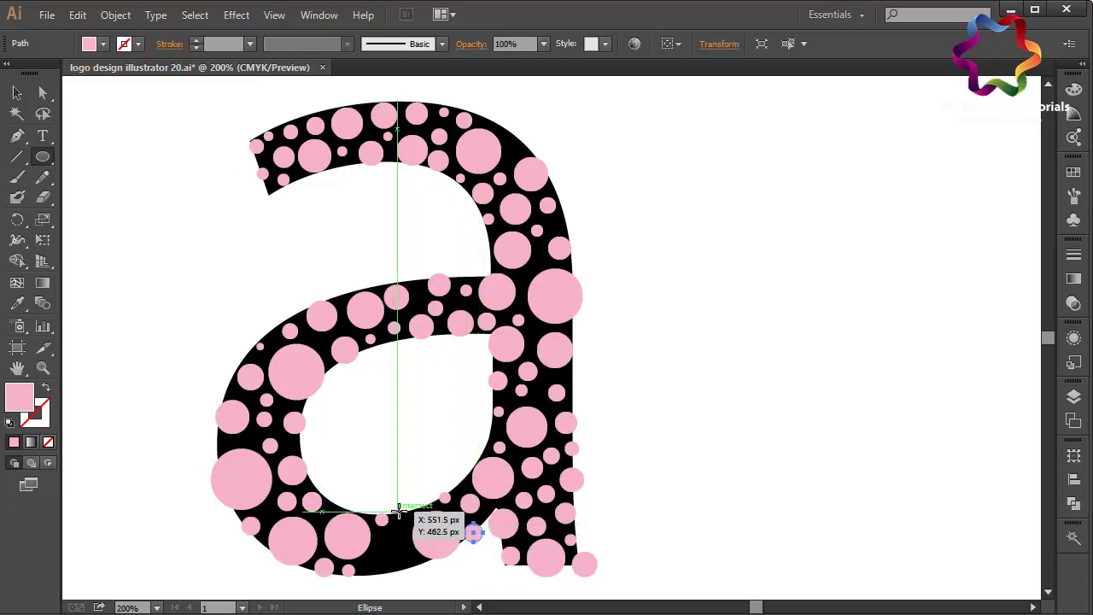
mouse_move(398, 510)
mouse_down()
mouse_move(419, 574)
mouse_move(370, 578)
mouse_up()
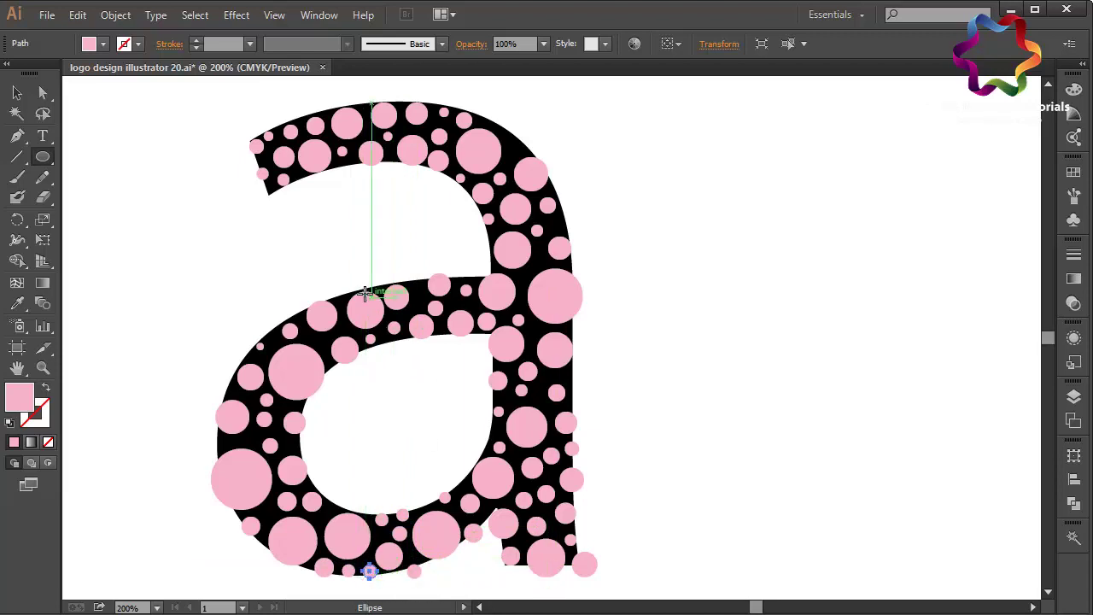
click(17, 92)
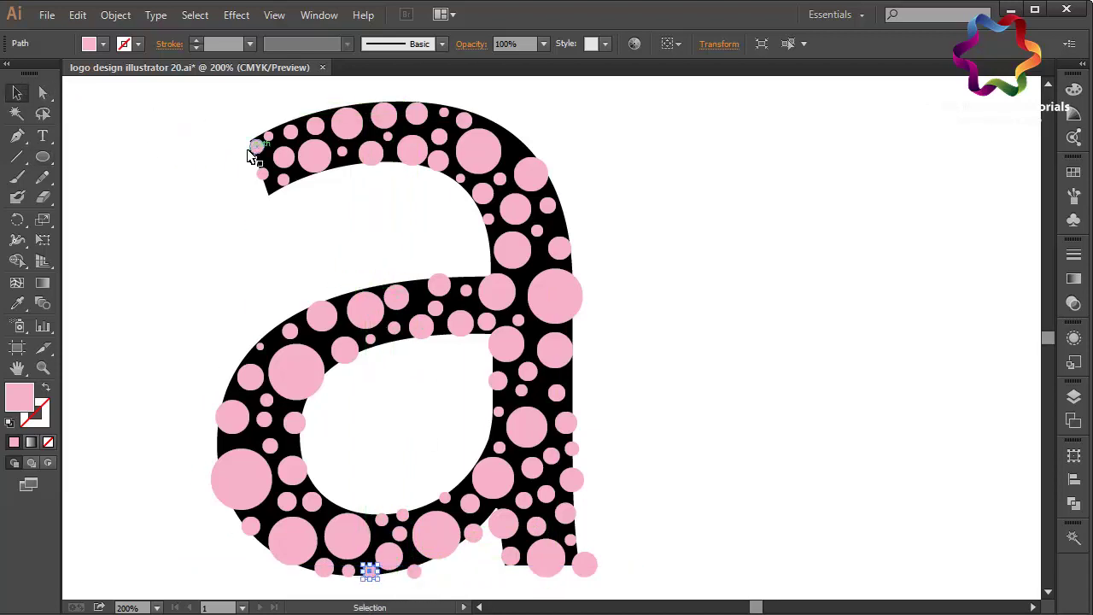
Delete the black letter 'a' and keep pink as the fill for new circles.
click(261, 165)
key(Delete)
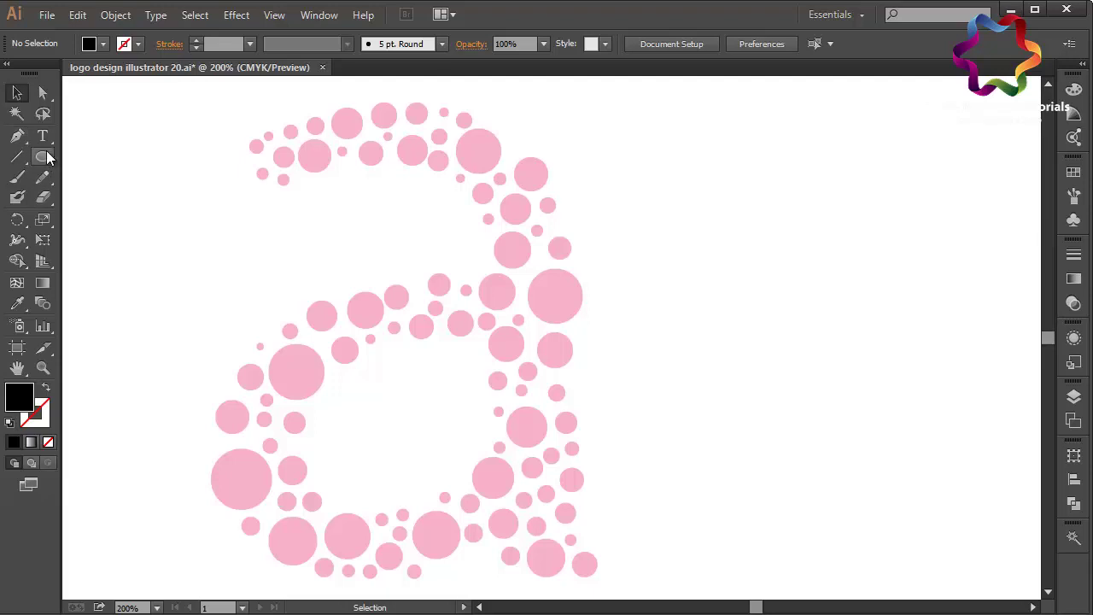
click(43, 156)
click(18, 93)
click(282, 159)
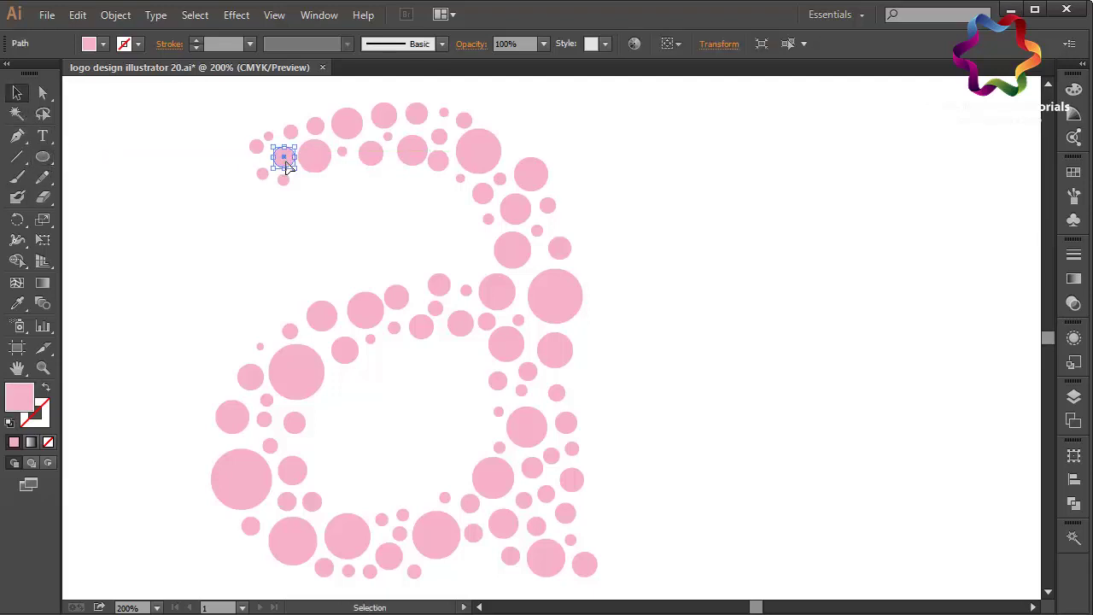
click(110, 171)
click(43, 157)
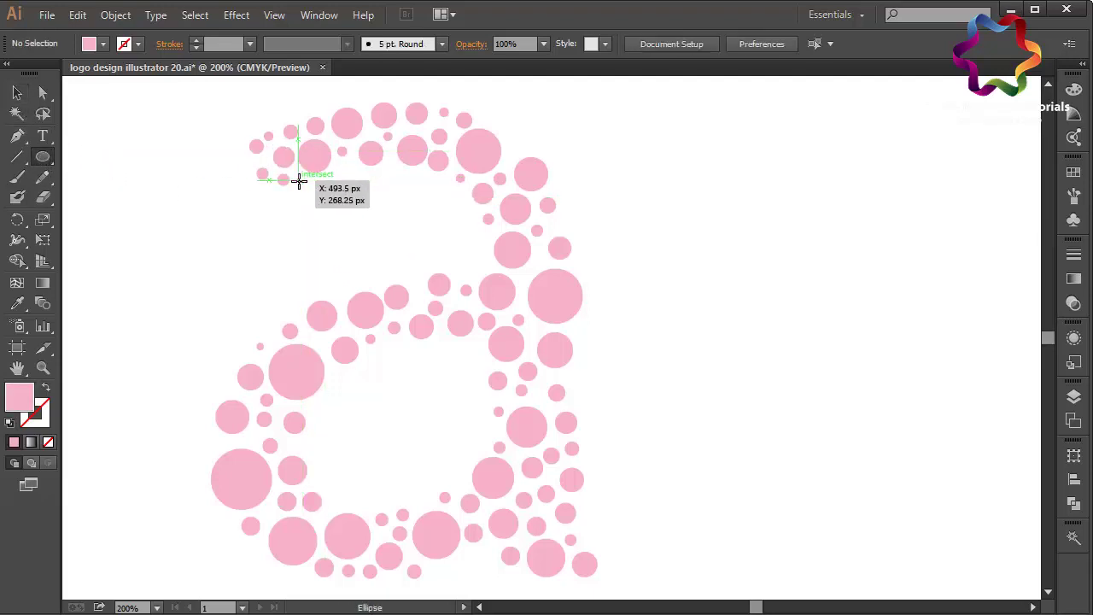
Add small pink circles at the upper-left tip and under the top arch.
drag(298, 185, 318, 202)
click(339, 170)
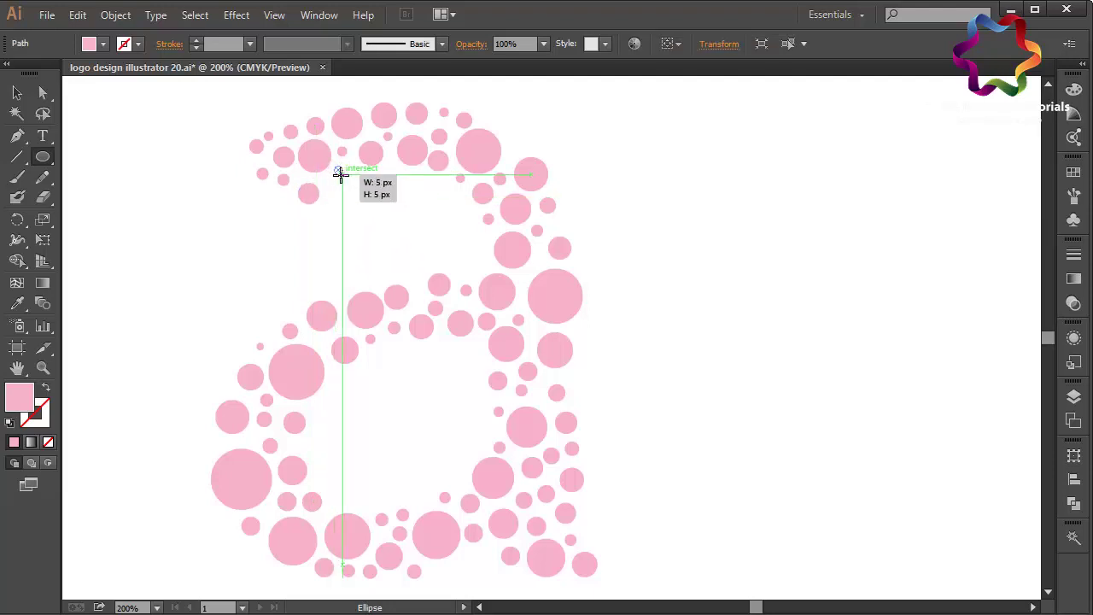
key(ctrl+z)
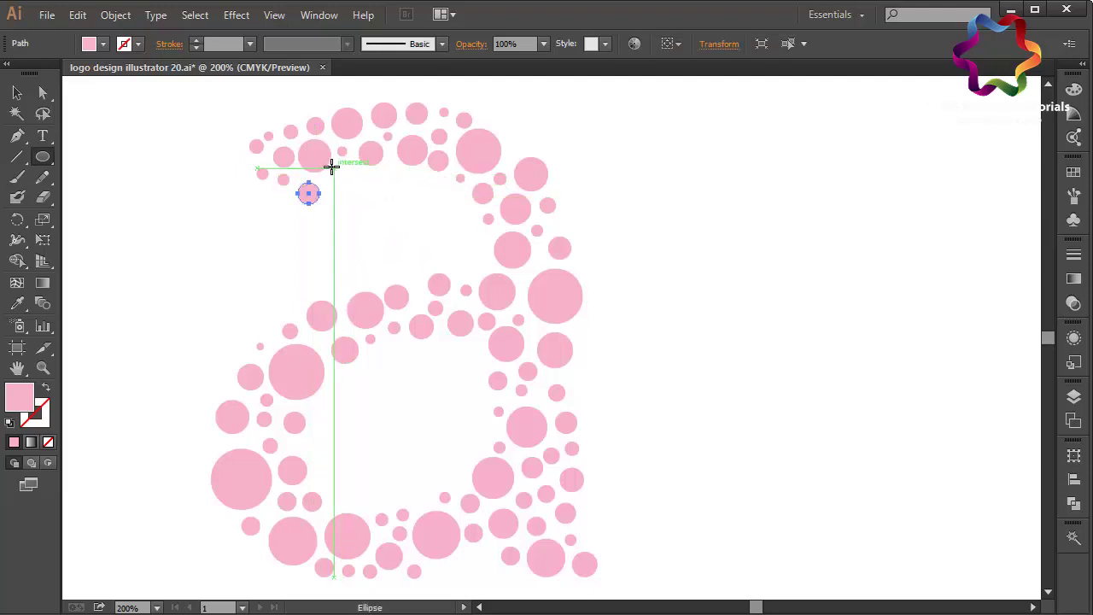
drag(334, 169, 349, 183)
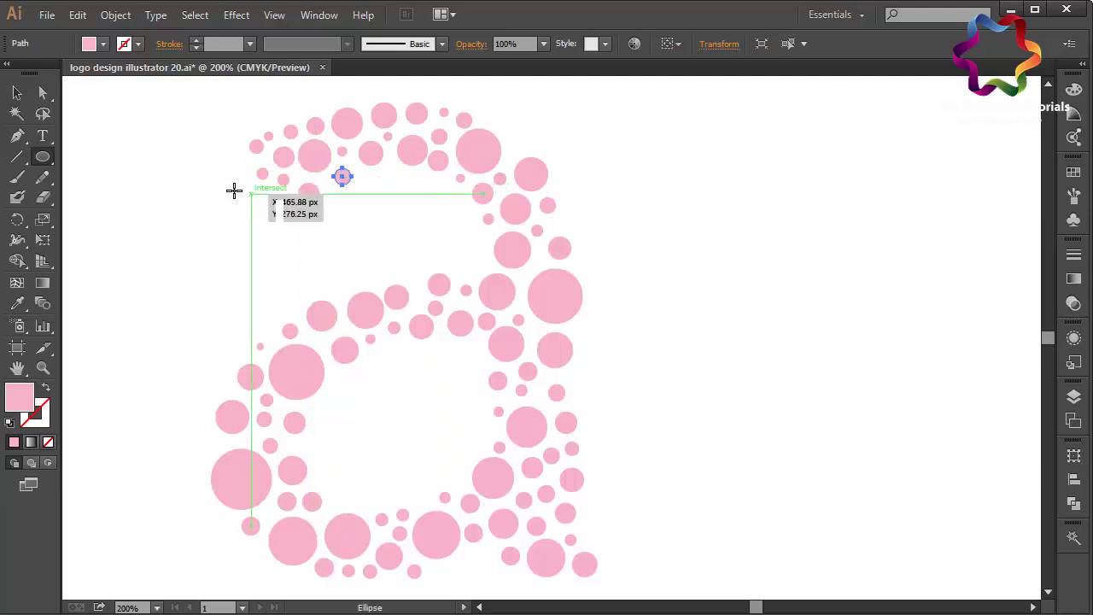
drag(258, 199, 295, 232)
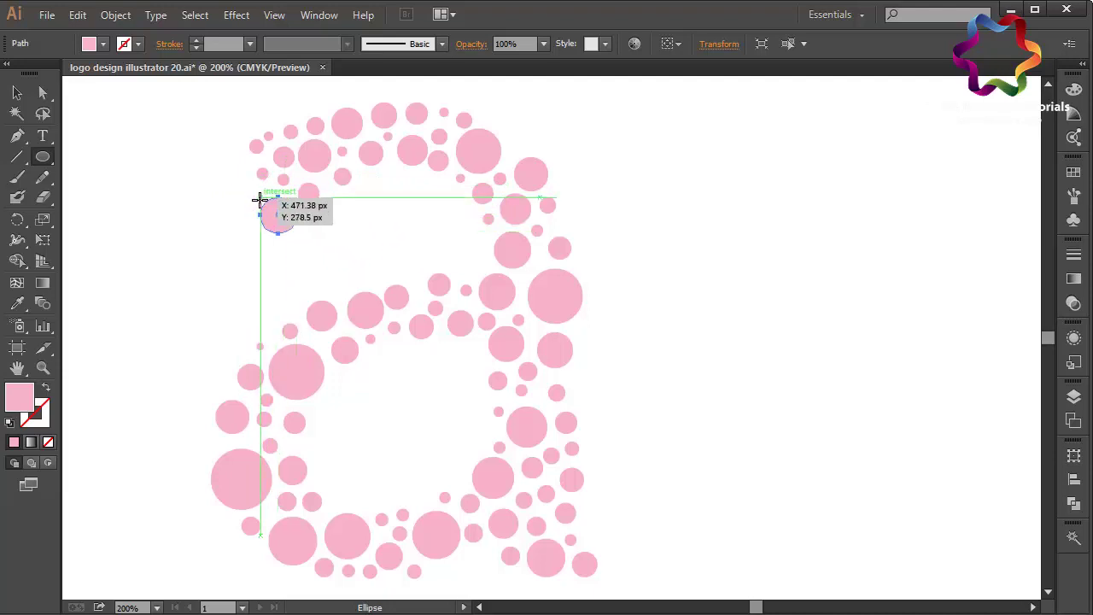
drag(252, 189, 226, 161)
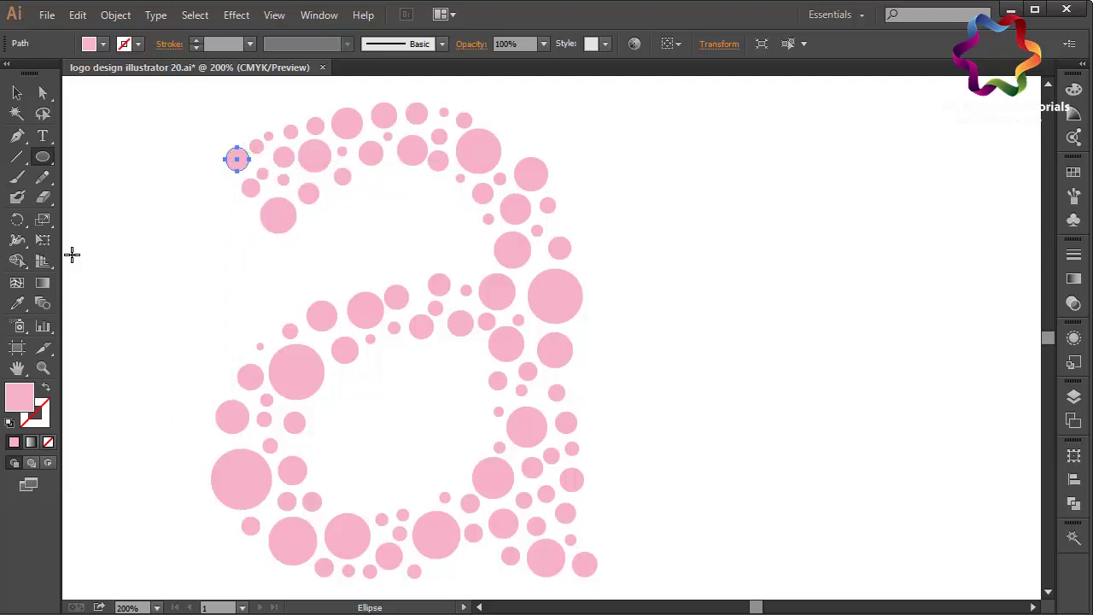
click(17, 92)
click(255, 271)
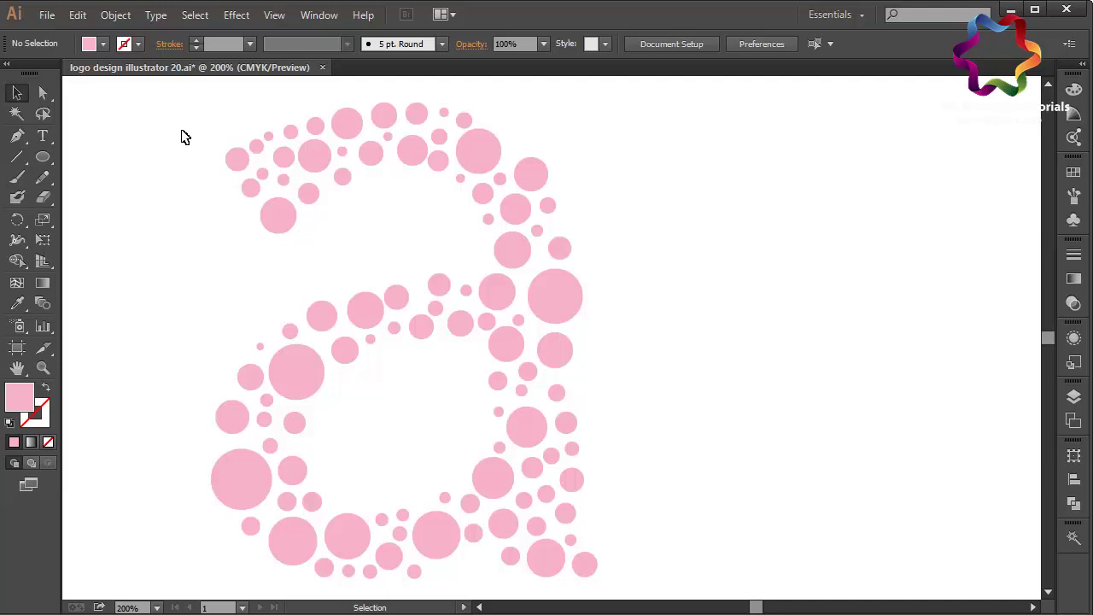
drag(158, 114, 703, 571)
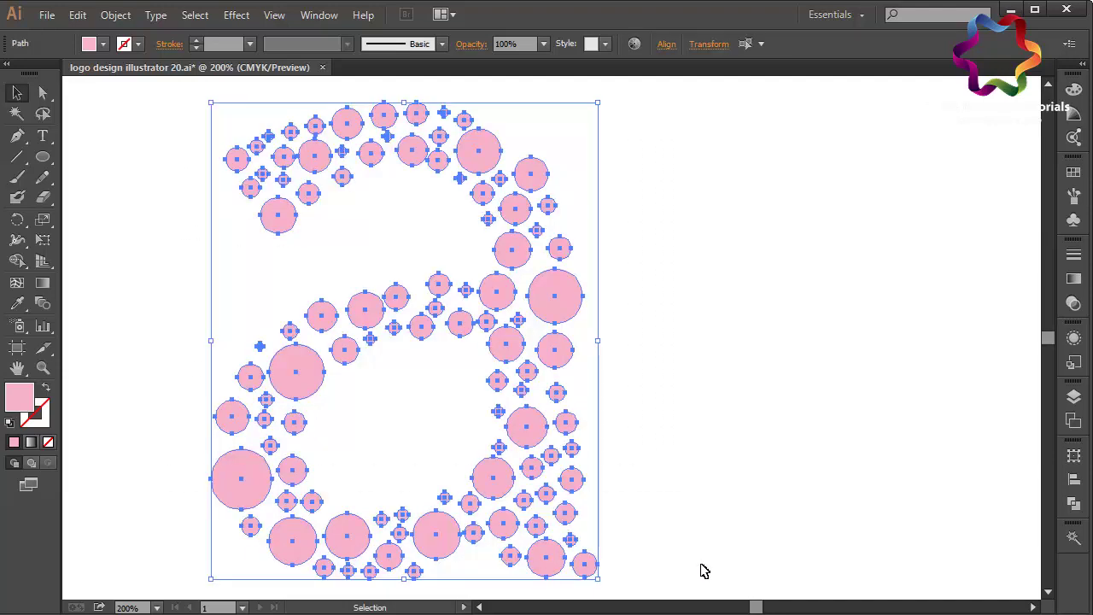
key(a)
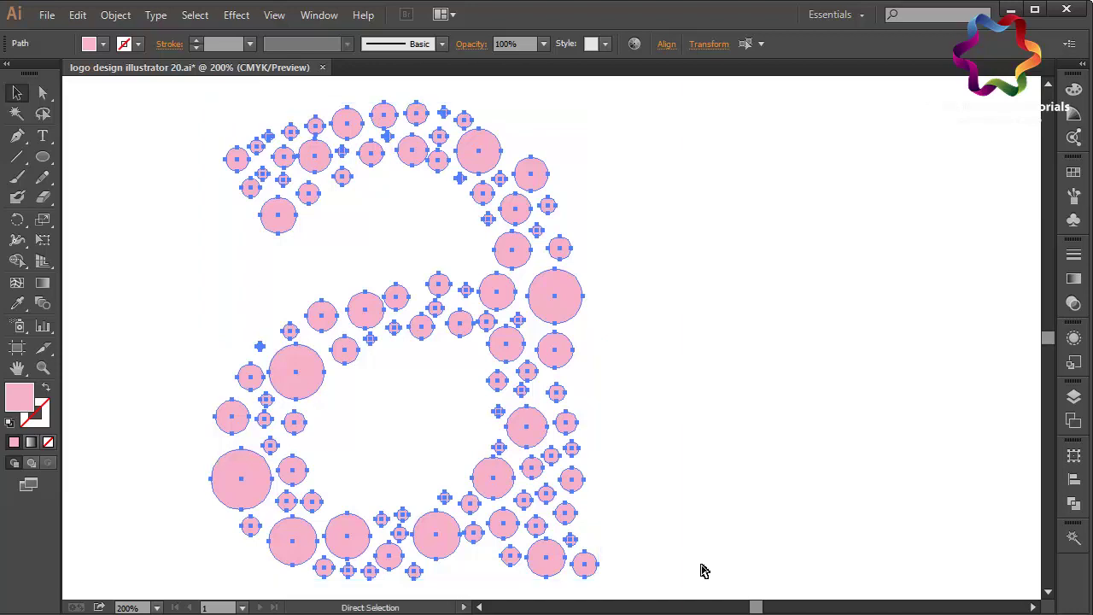
key(v)
key(a)
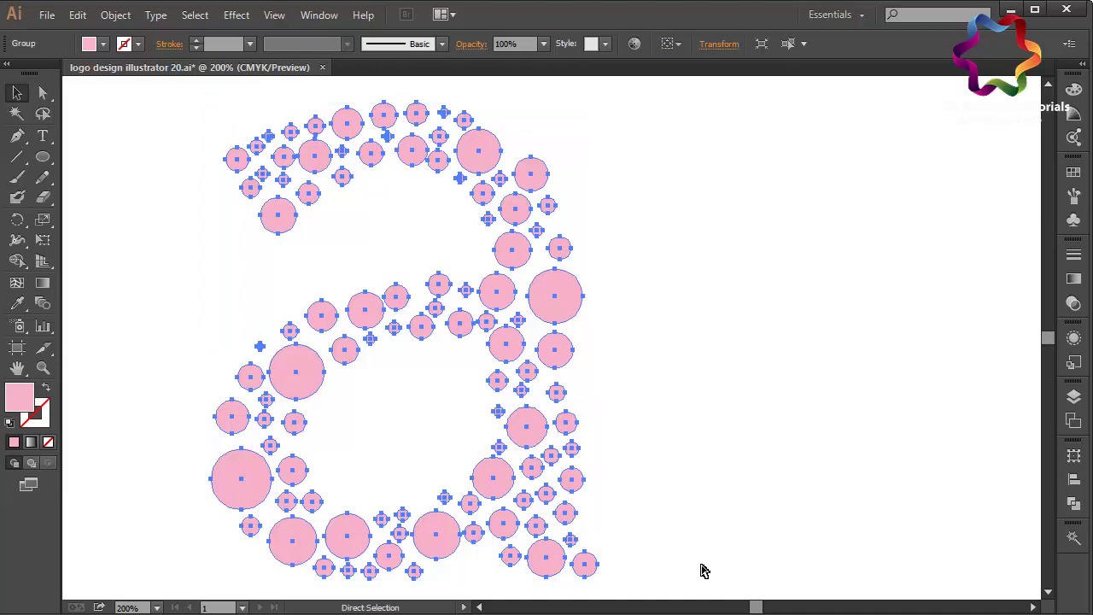
key(ctrl+g)
key(v)
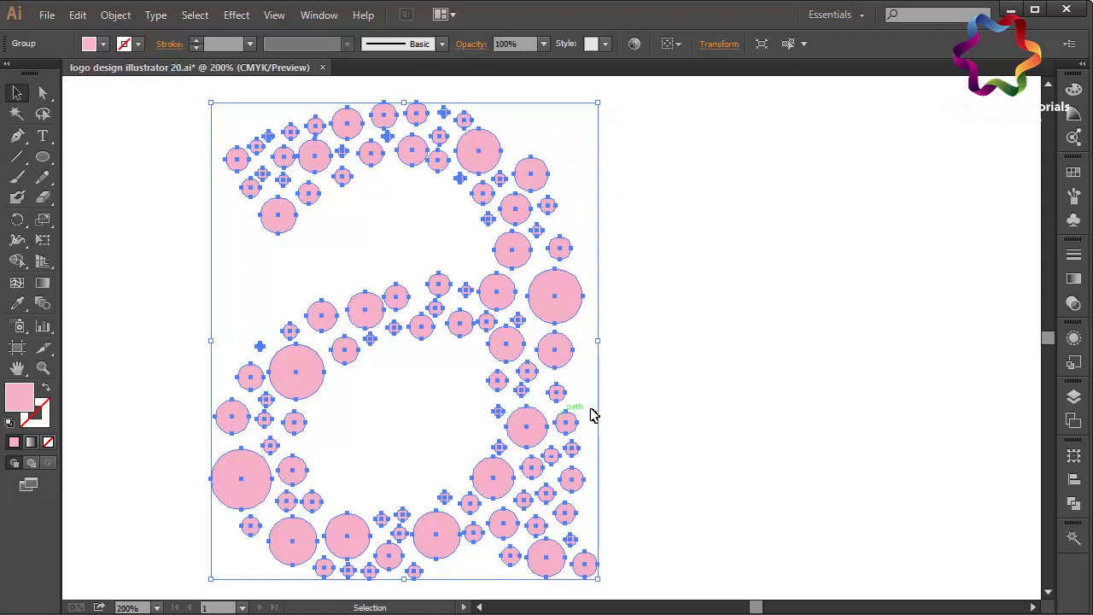
click(619, 413)
click(570, 425)
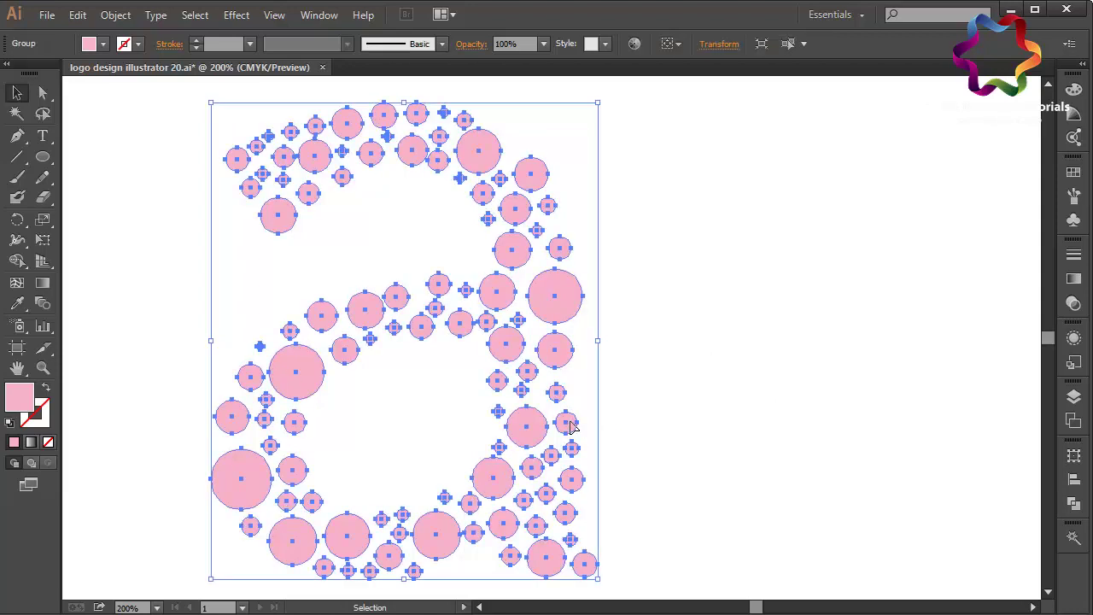
click(614, 457)
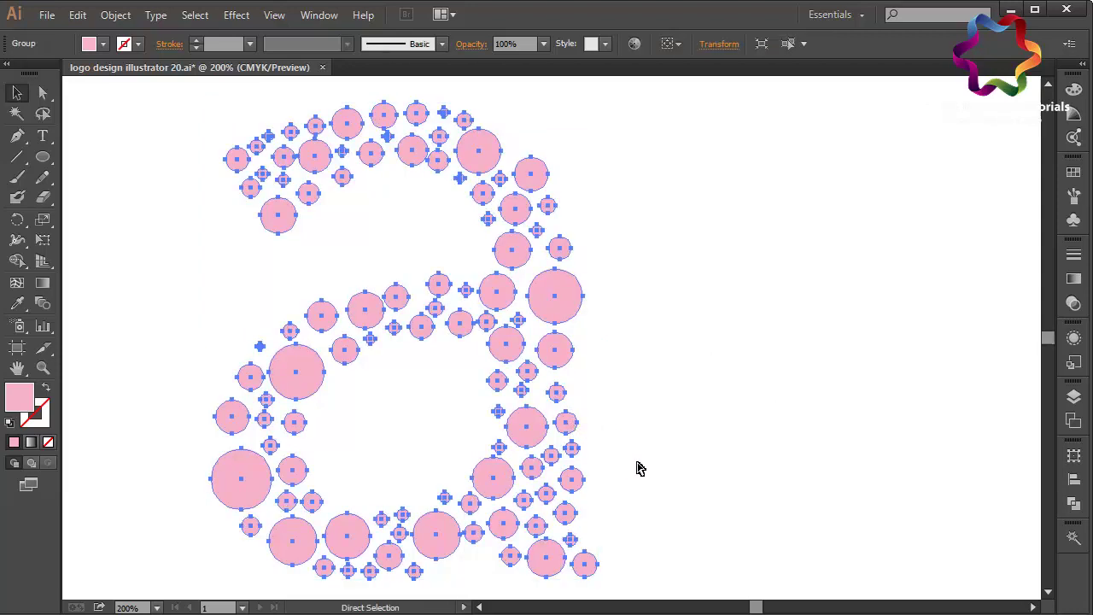
click(574, 481)
click(649, 530)
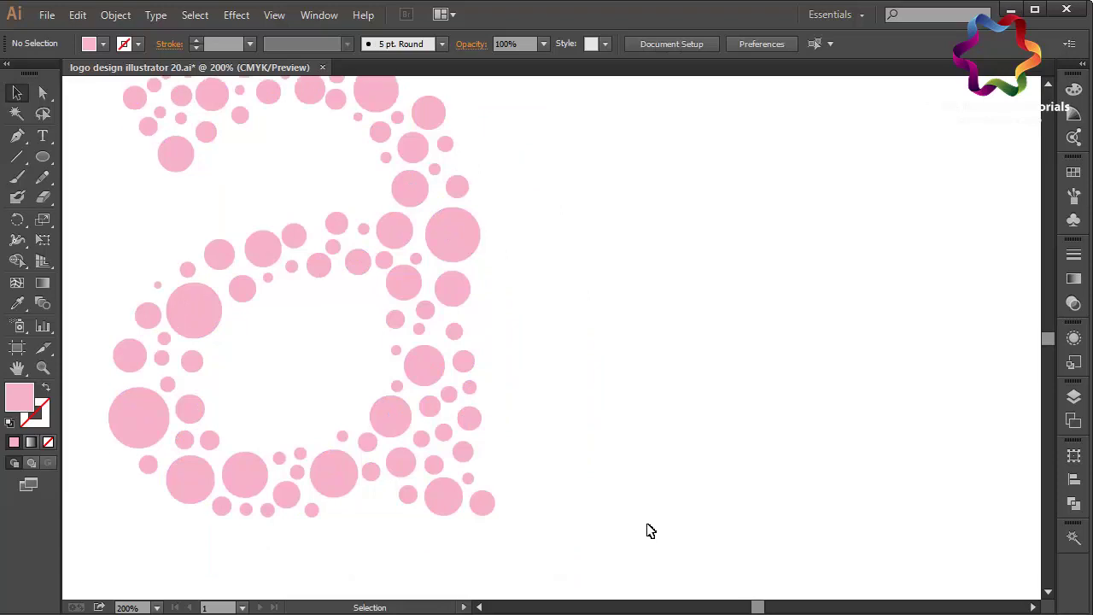
Push the large top-right circle and small upper-right circles outward to the right.
scroll(644, 530, up, 1)
scroll(644, 530, up, 1)
scroll(644, 531, up, 1)
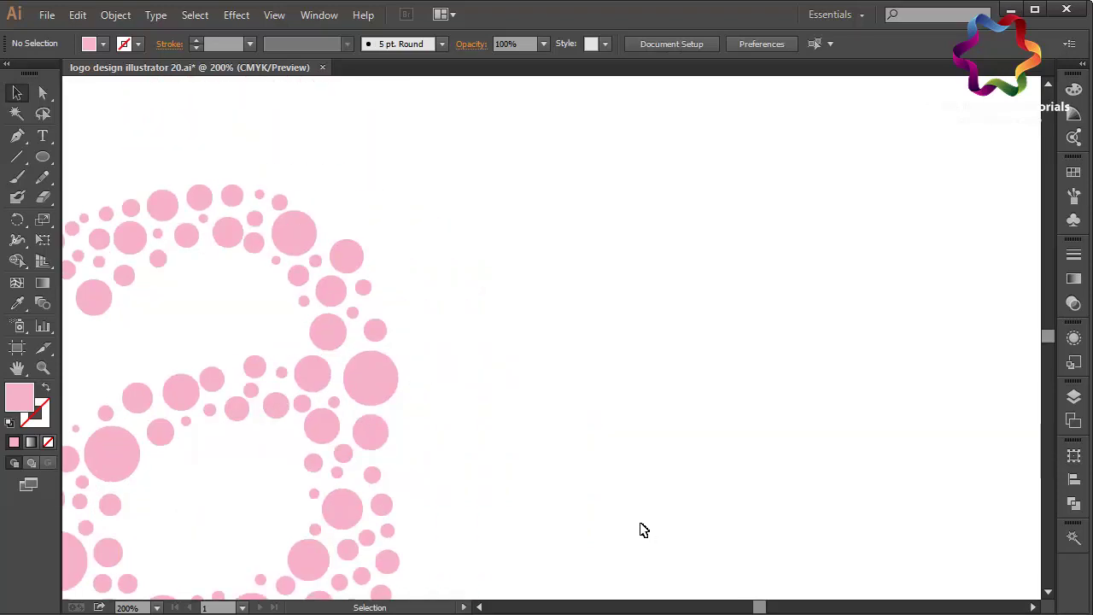
scroll(644, 530, up, 1)
scroll(644, 530, down, 2)
scroll(644, 530, left, 2)
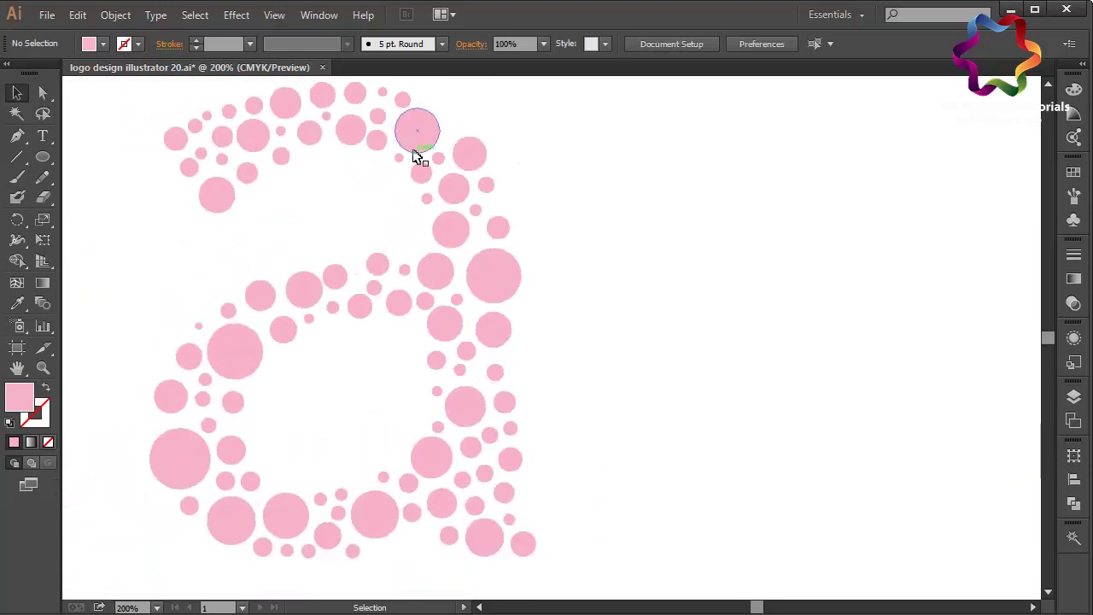
drag(418, 141, 450, 166)
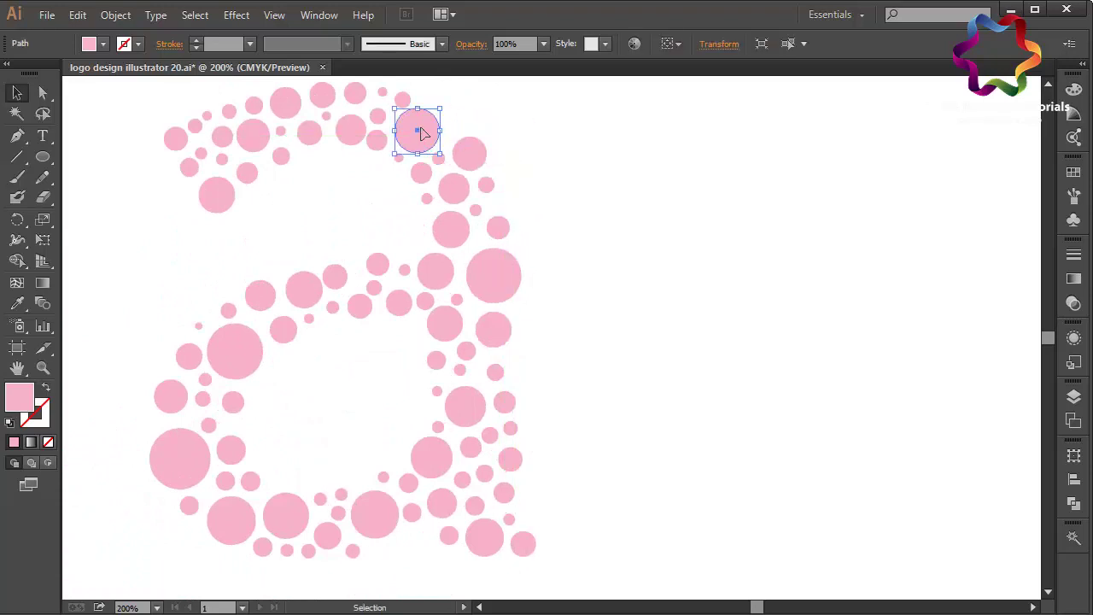
drag(421, 132, 538, 134)
drag(486, 187, 517, 185)
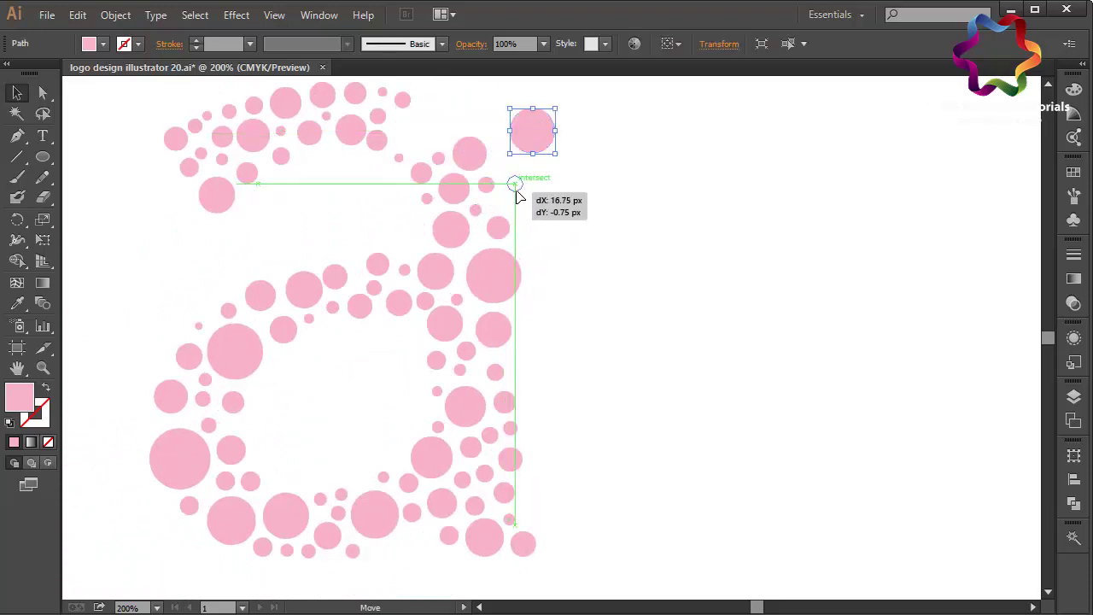
drag(502, 233, 561, 232)
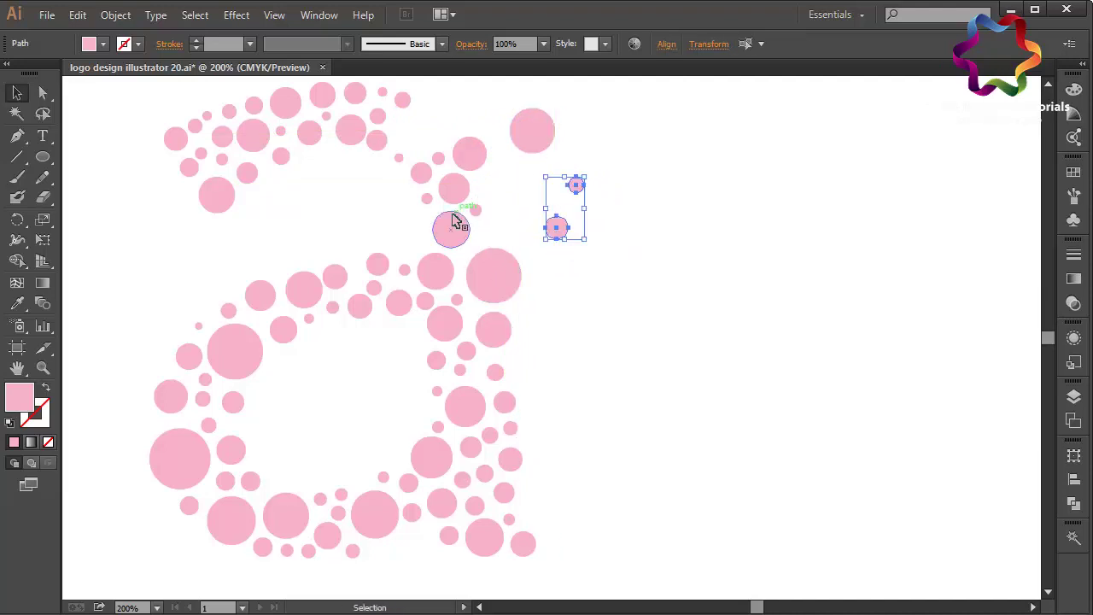
drag(455, 231, 513, 189)
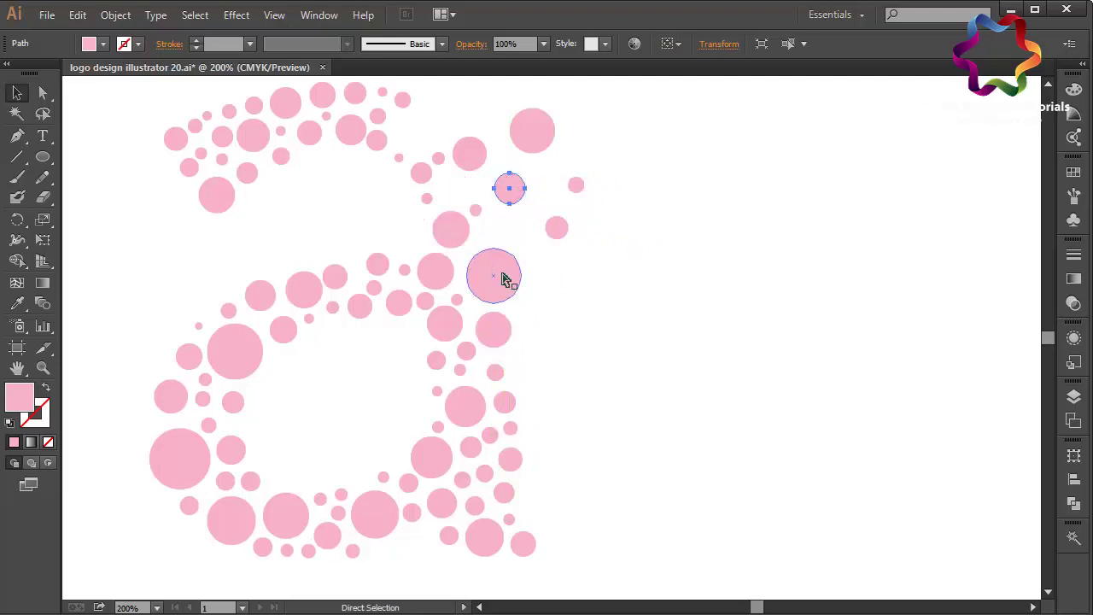
key(ctrl+z)
Shift the circles along the lower right stem outward to the right.
drag(500, 331, 556, 331)
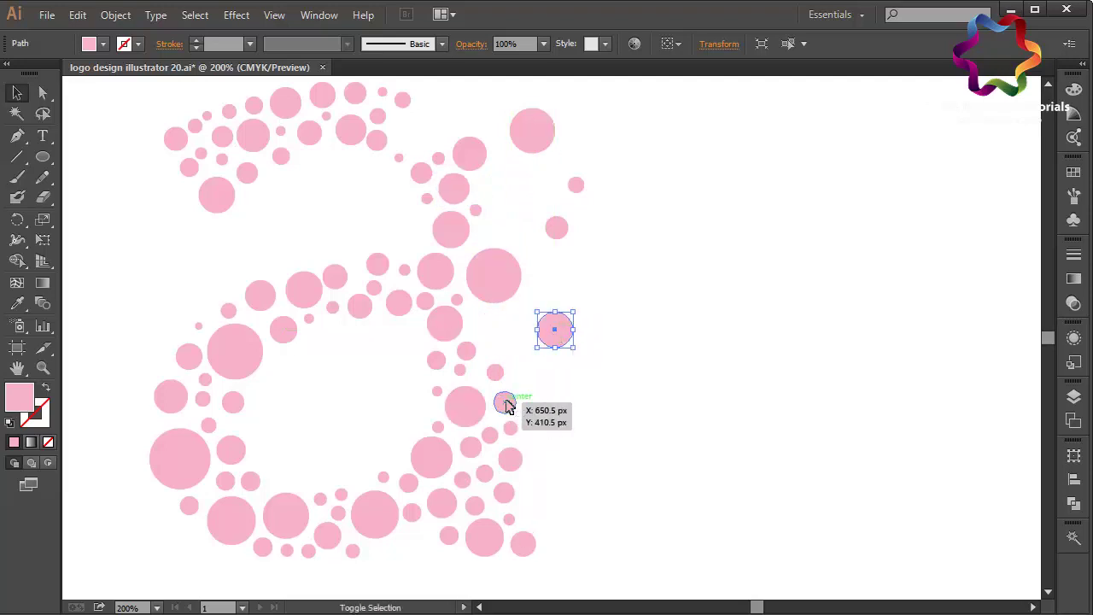
drag(503, 403, 532, 403)
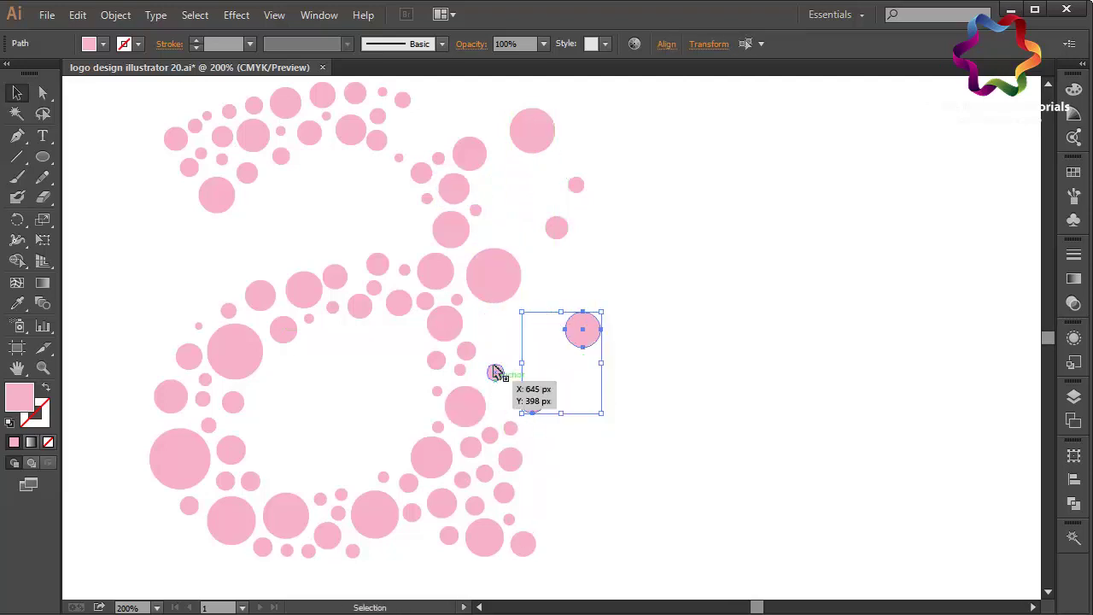
drag(512, 462, 571, 461)
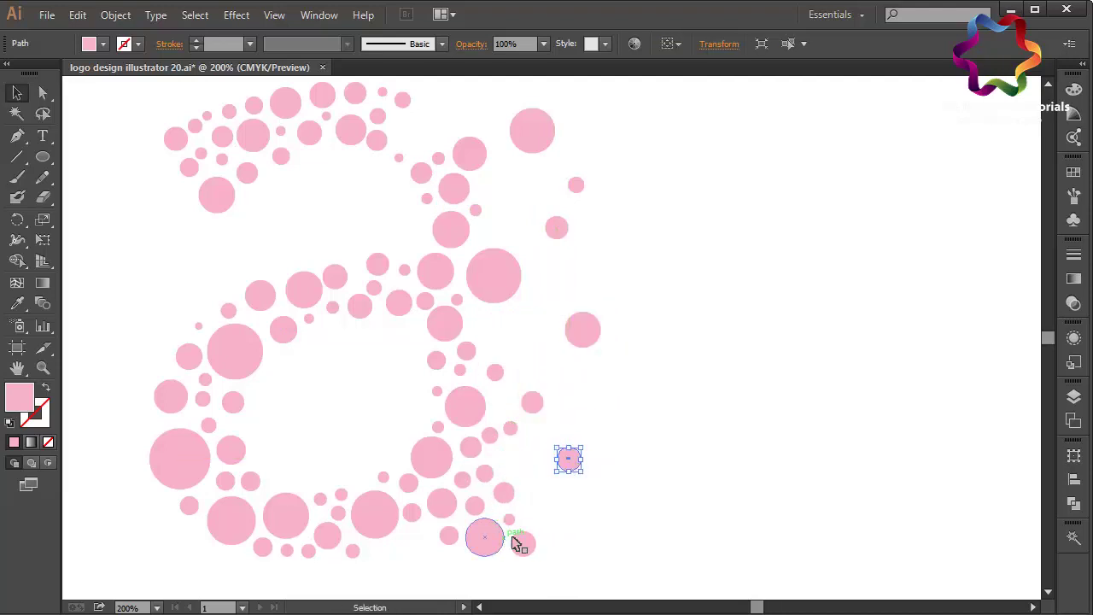
drag(528, 542, 557, 541)
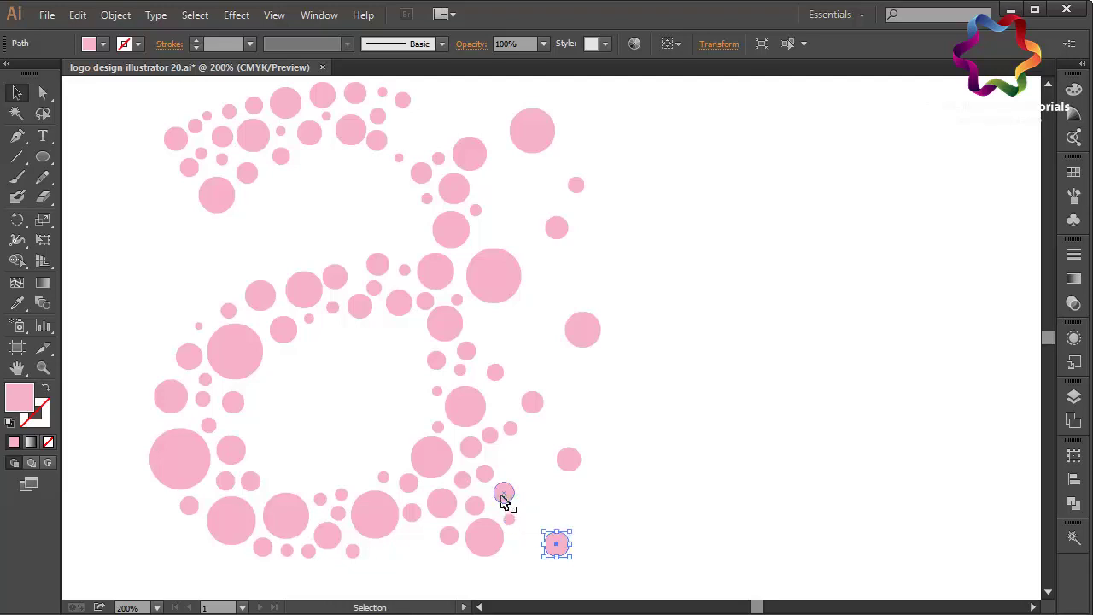
mouse_move(509, 495)
mouse_down()
mouse_move(542, 493)
mouse_move(495, 478)
mouse_move(509, 475)
mouse_up()
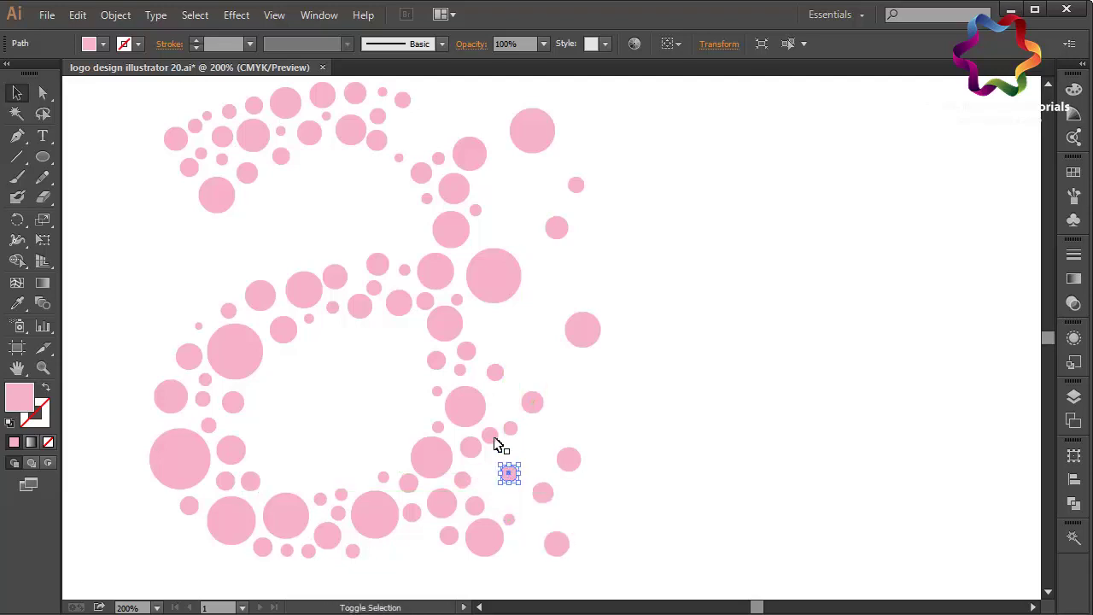
drag(521, 438, 553, 437)
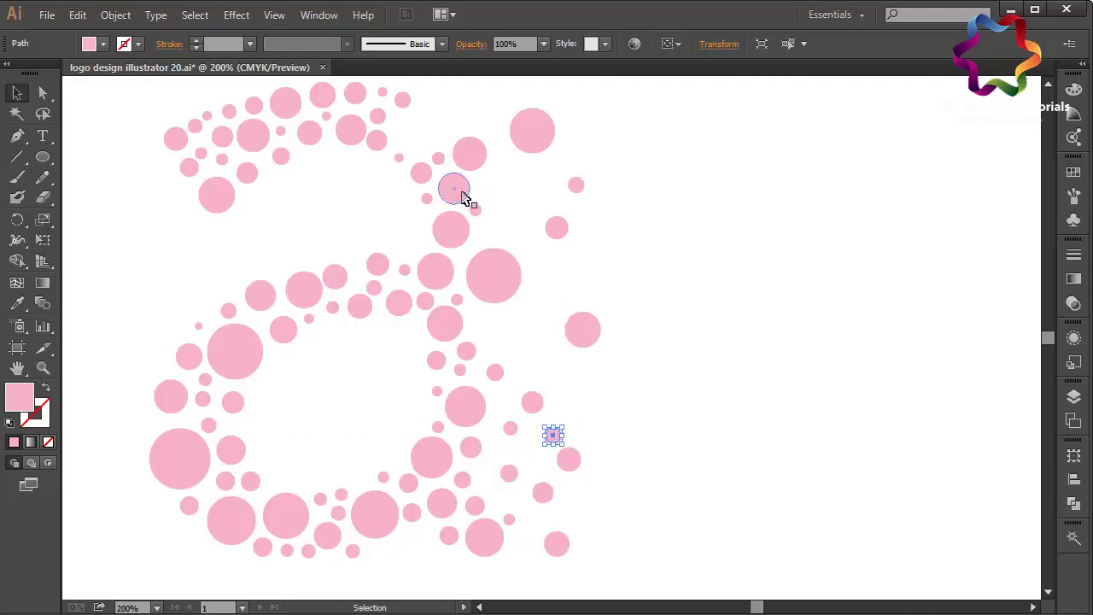
Lift a small circle above the letter's top and deselect.
mouse_move(465, 197)
mouse_down()
mouse_move(453, 107)
mouse_move(430, 191)
mouse_up()
drag(364, 260, 450, 260)
click(386, 216)
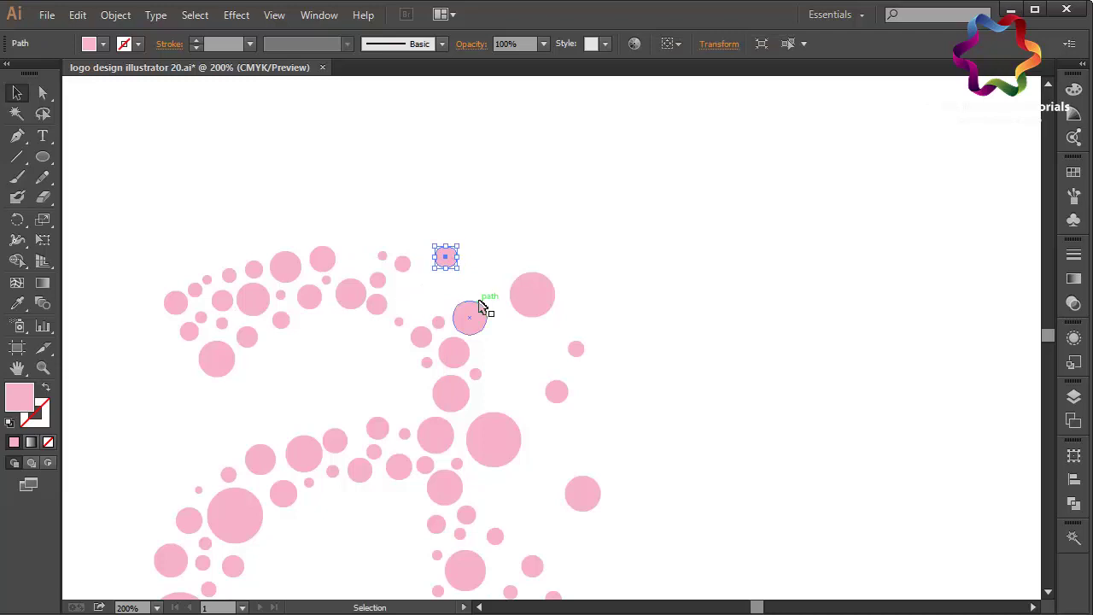
scroll(481, 306, down, 3)
scroll(481, 306, down, 3)
scroll(482, 308, up, 4)
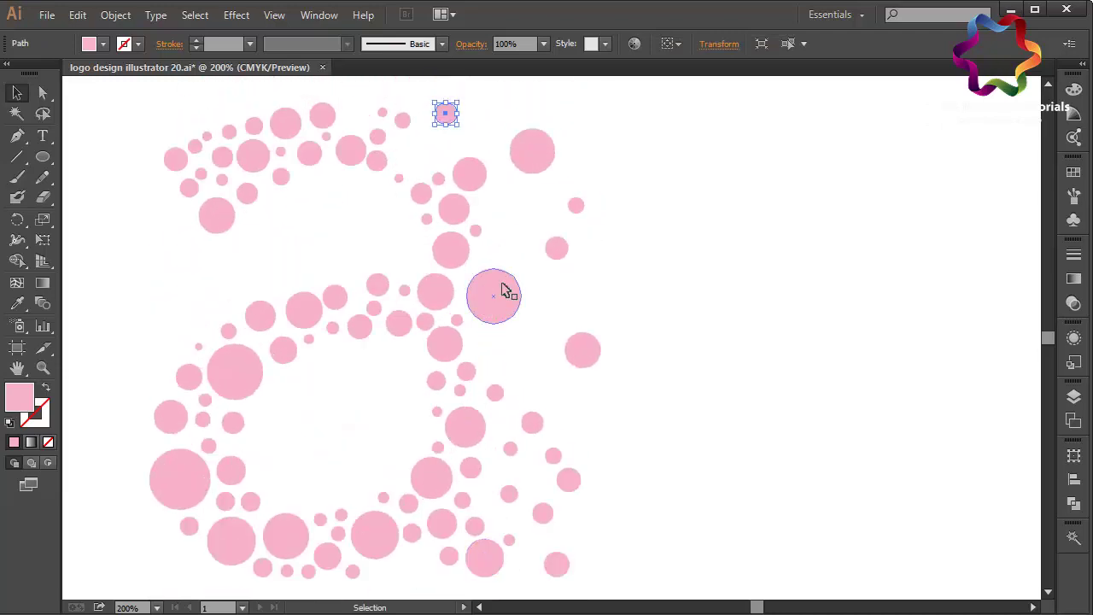
click(674, 186)
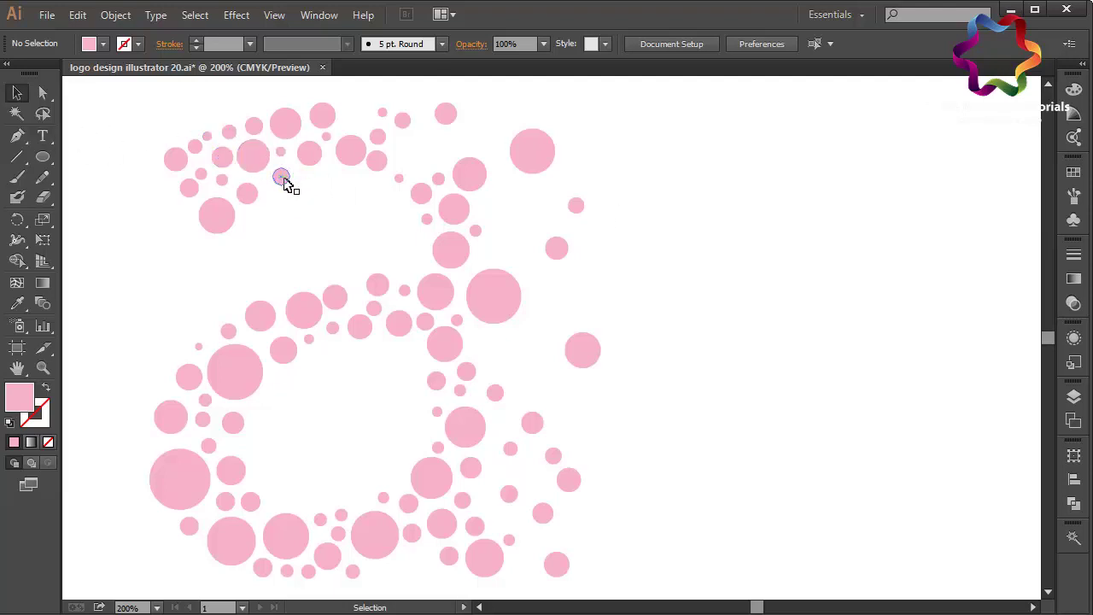
Select all the circles and fill them with the teal swatch.
key(a)
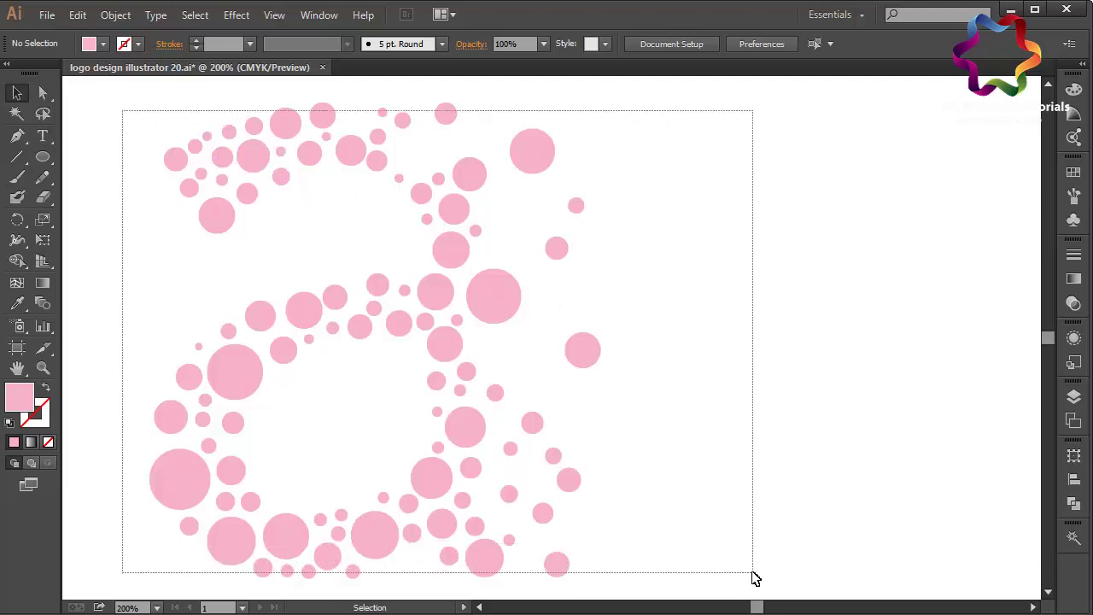
drag(124, 115, 755, 579)
key(v)
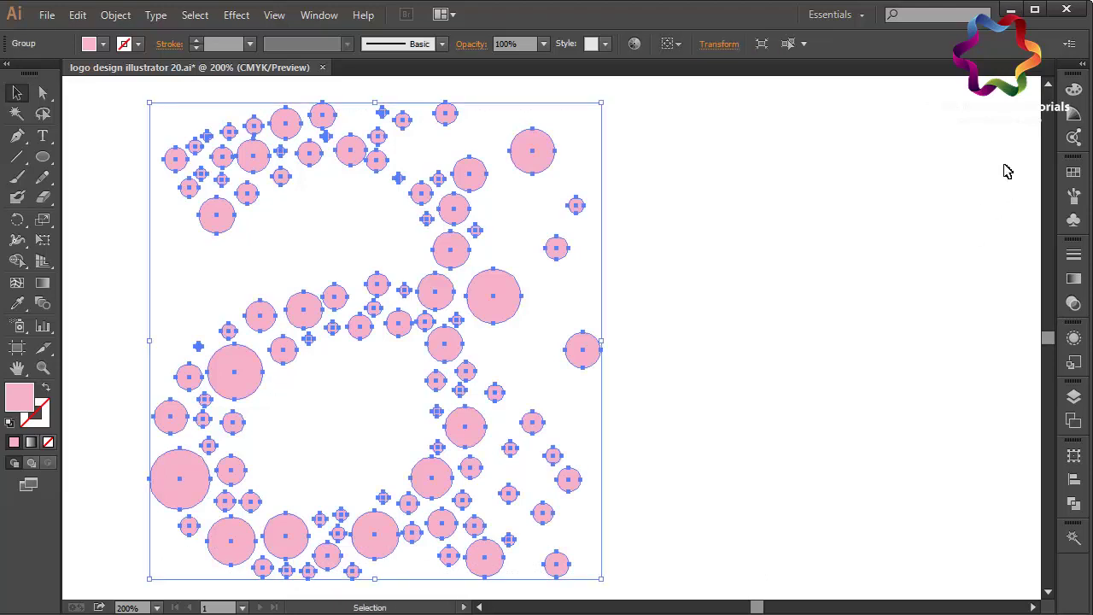
click(1073, 172)
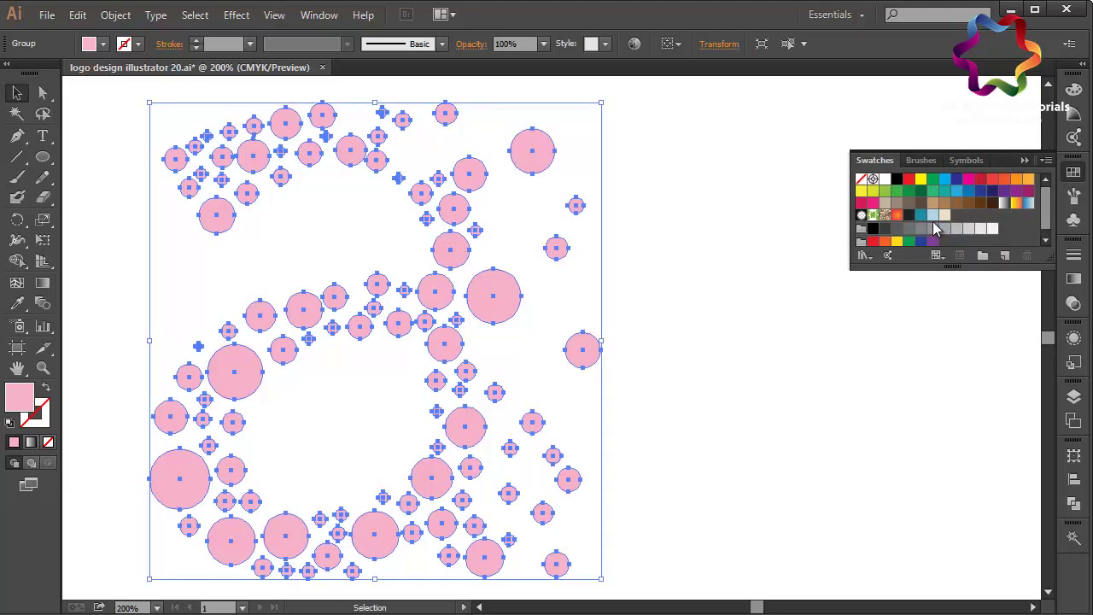
click(920, 215)
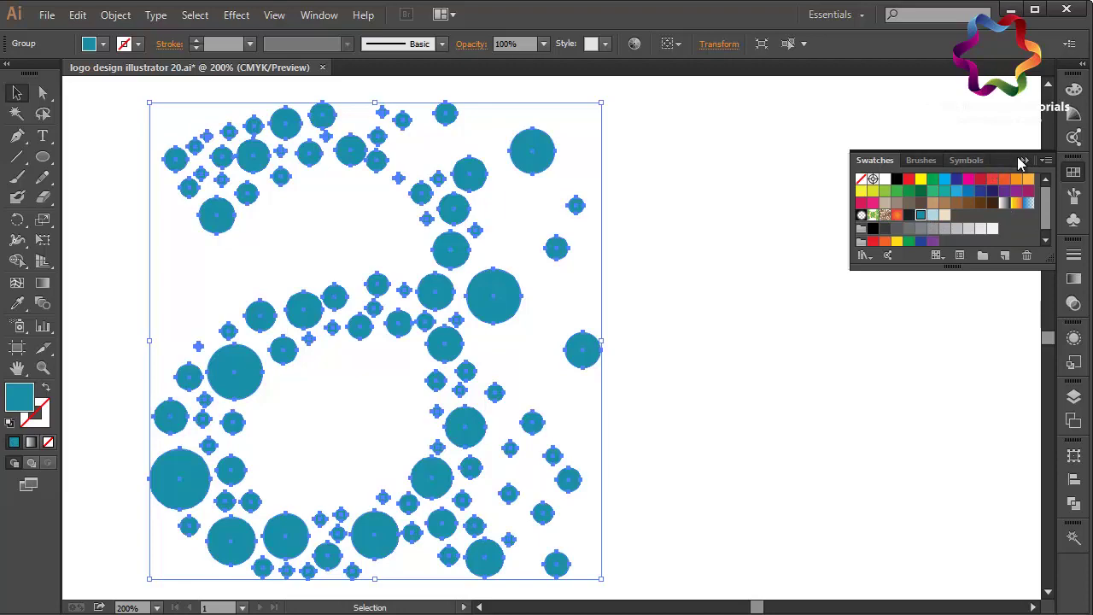
click(1022, 161)
click(810, 251)
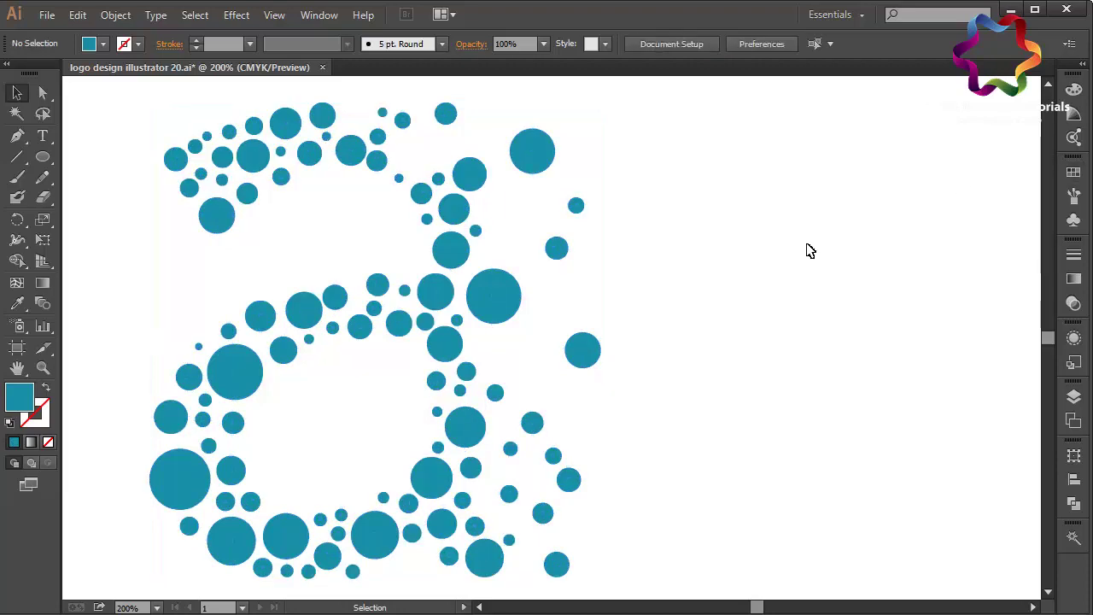
Save the artwork under a new name ending in 21, 'logo design illustrator 21.ai'.
click(47, 15)
click(98, 172)
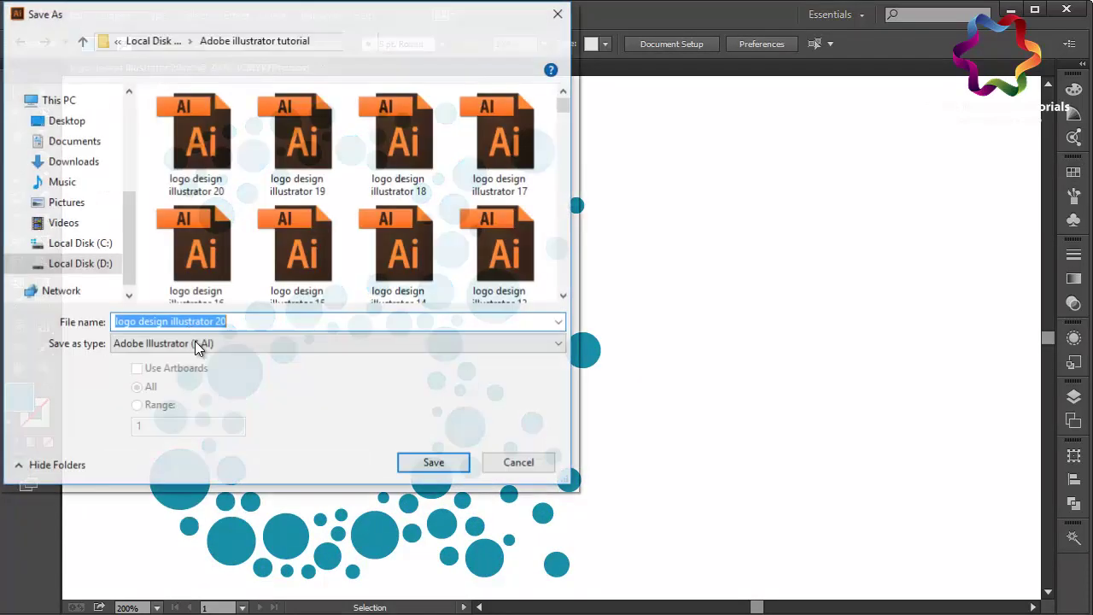
click(240, 321)
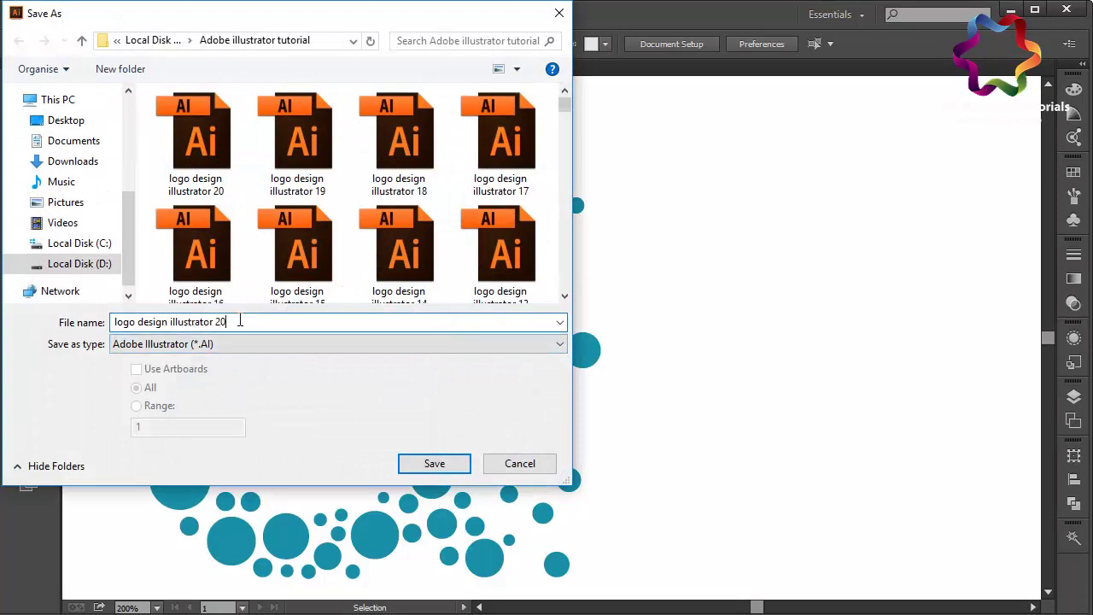
key(BackSpace)
text(1)
click(434, 464)
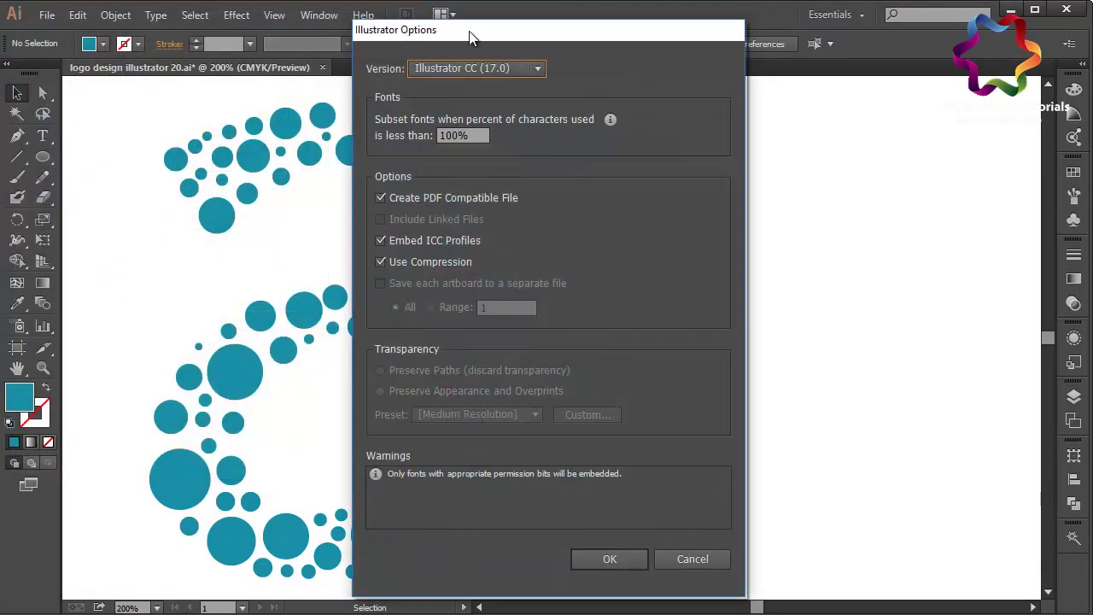
Keep Illustrator CC (17.0) as the version in Illustrator Options and confirm.
click(470, 65)
click(474, 86)
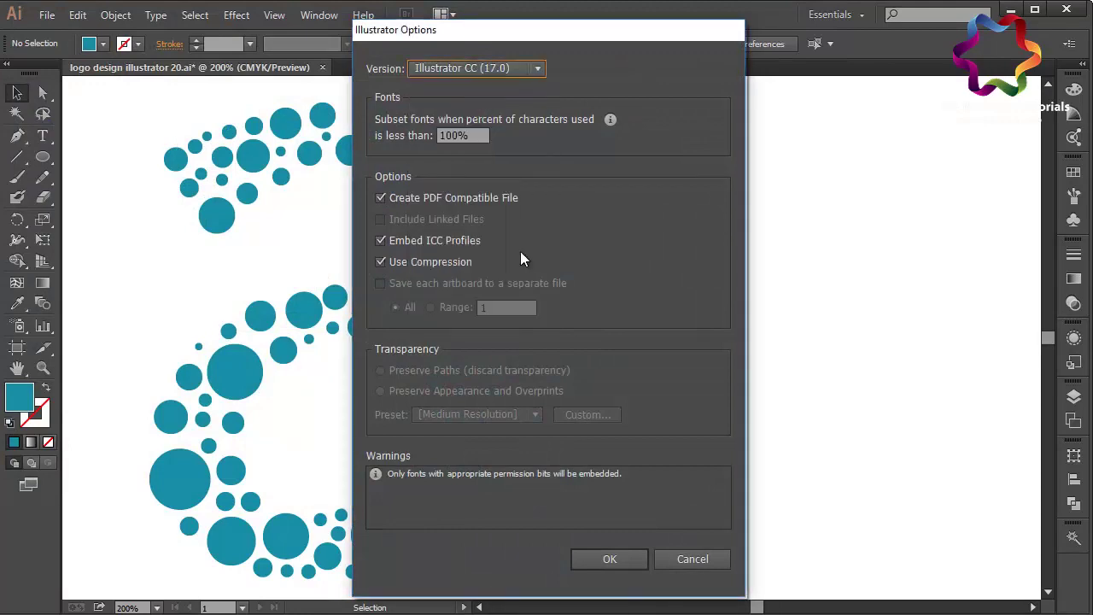
click(601, 560)
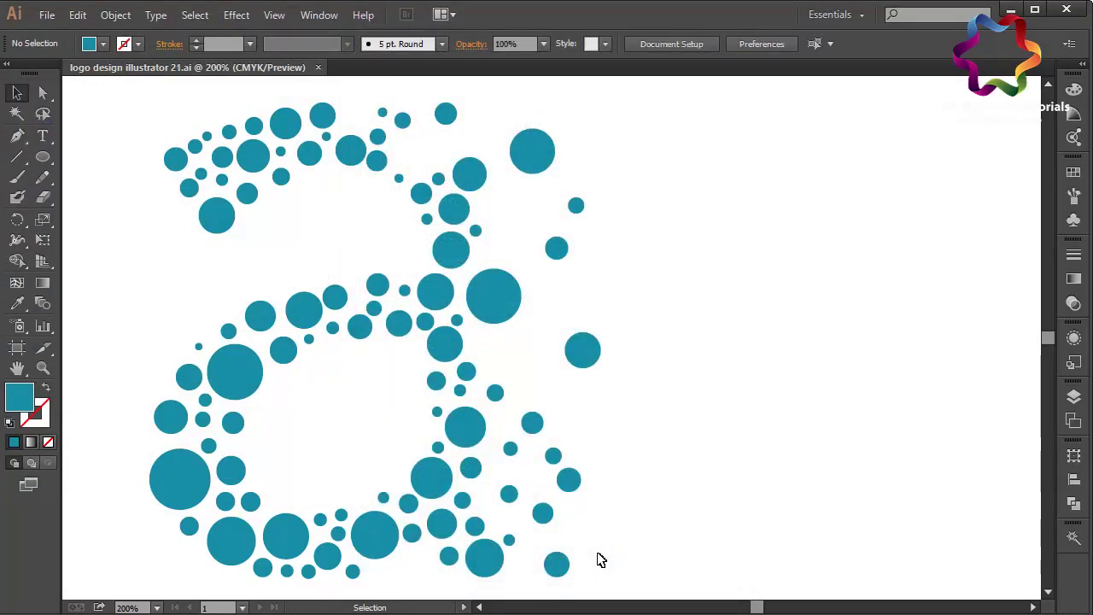